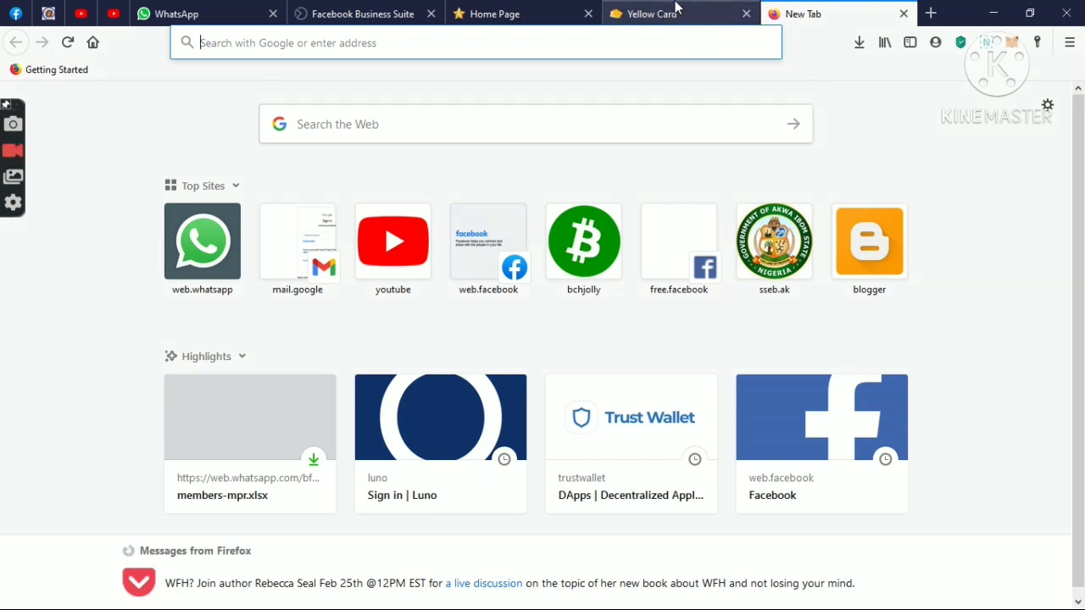
- Switch to the Yellow Card tab to show its login page
left_click(676, 10)
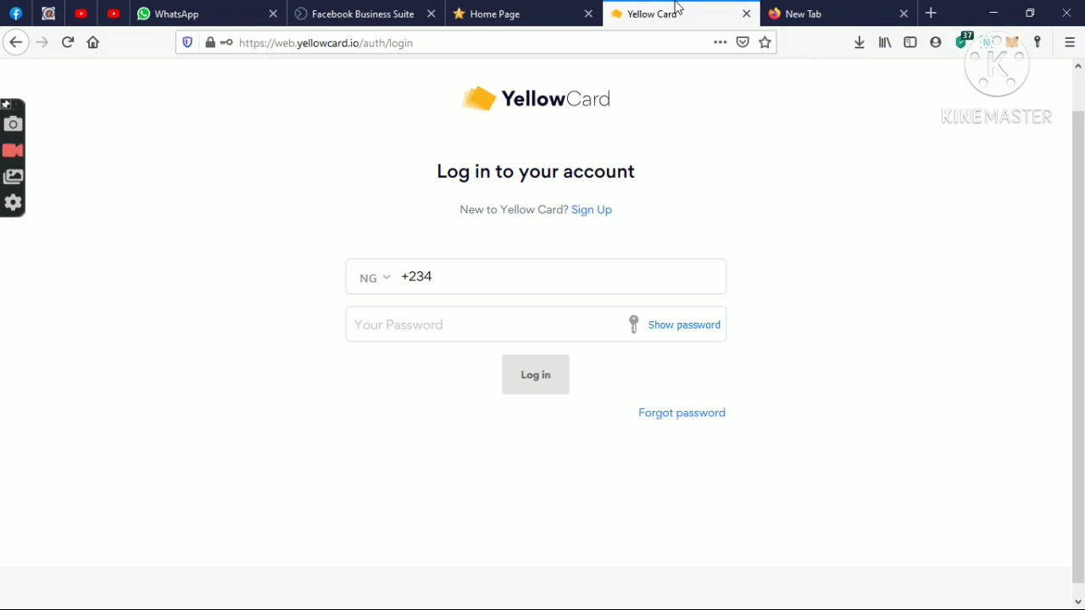
- Load luno.com in the empty new tab by entering luno
left_click(797, 9)
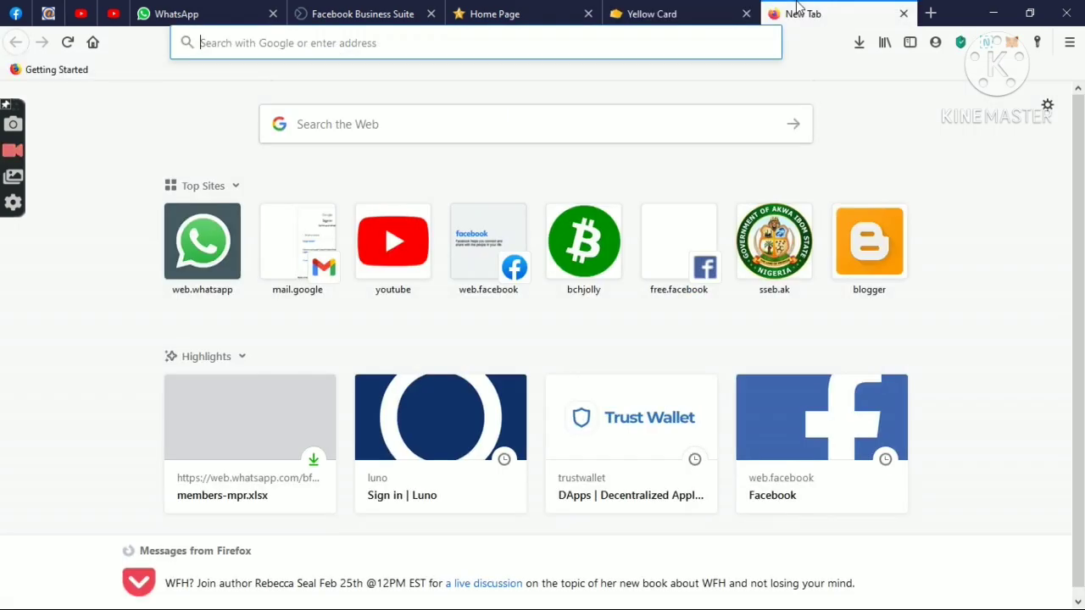
type("lun")
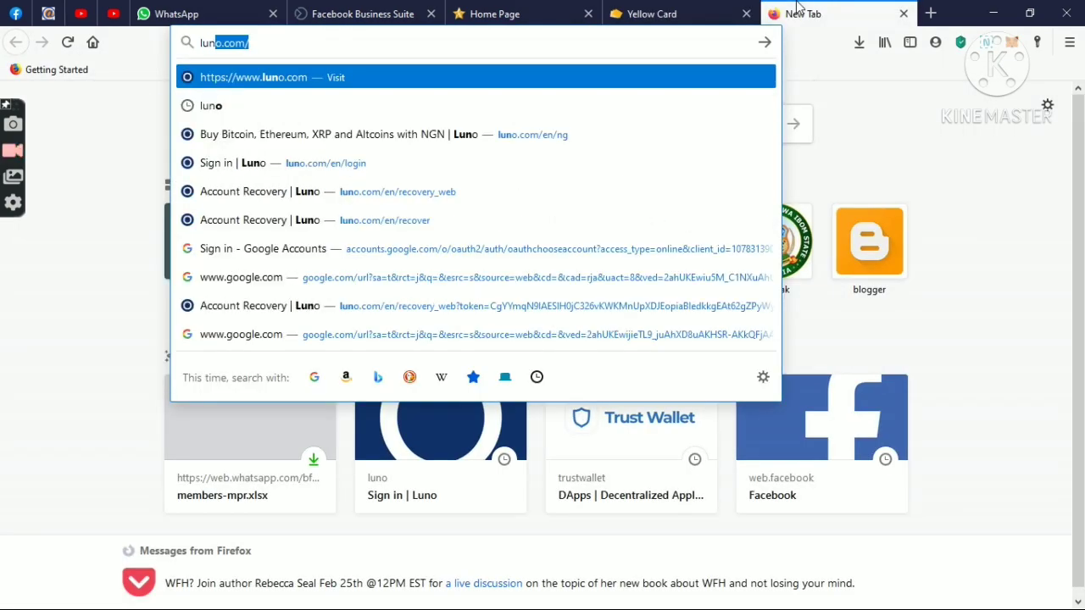
type("o")
key("Return")
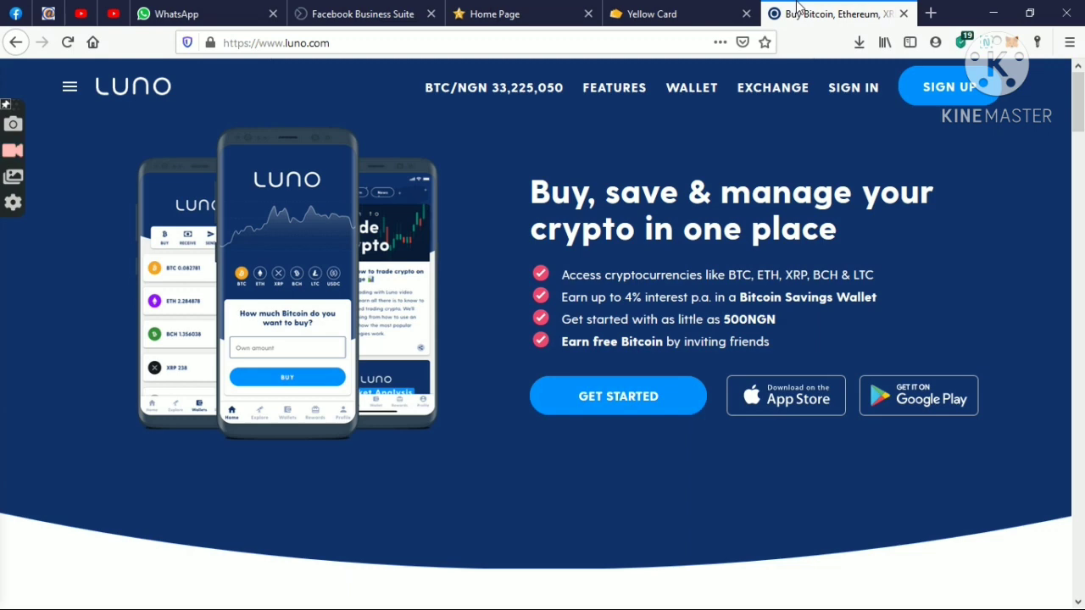
- Search Google for quidax in a fresh tab and view the Quidax site opened from the results
left_click(929, 15)
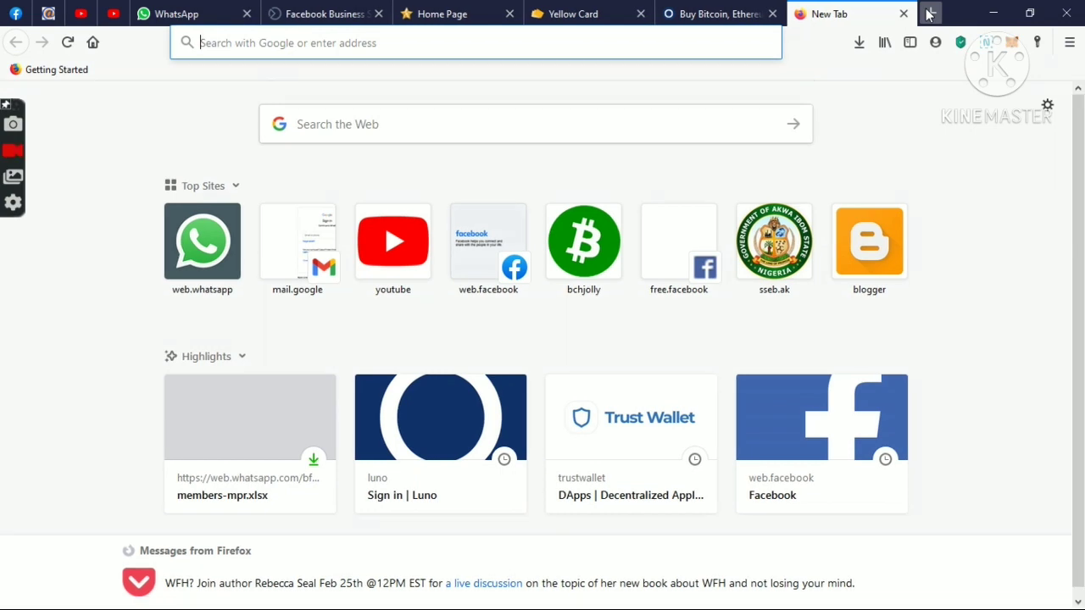
type("da")
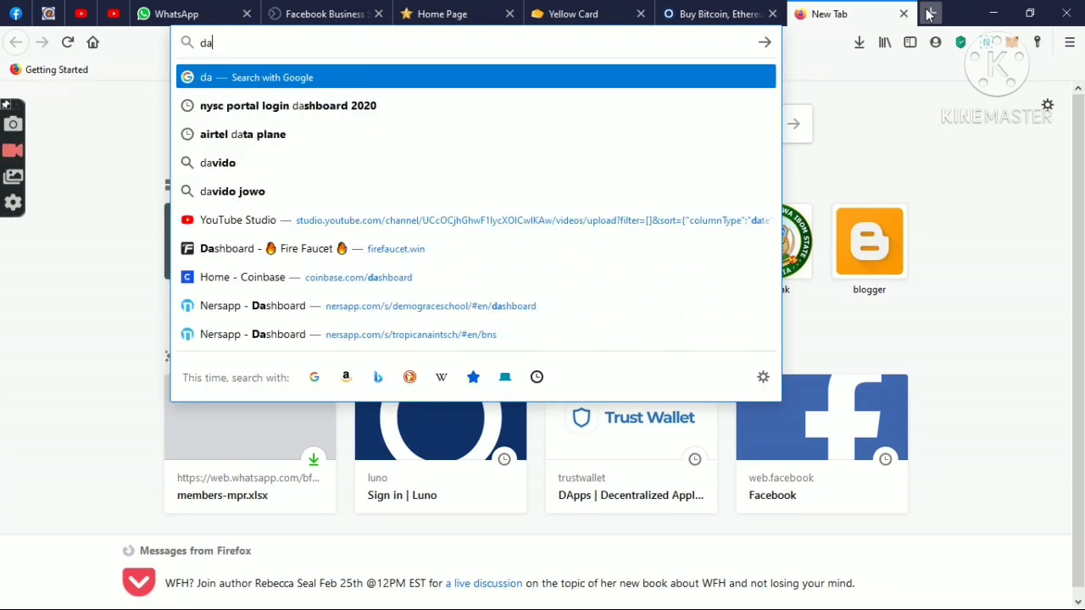
key("BackSpace")
key("BackSpace")
type("q")
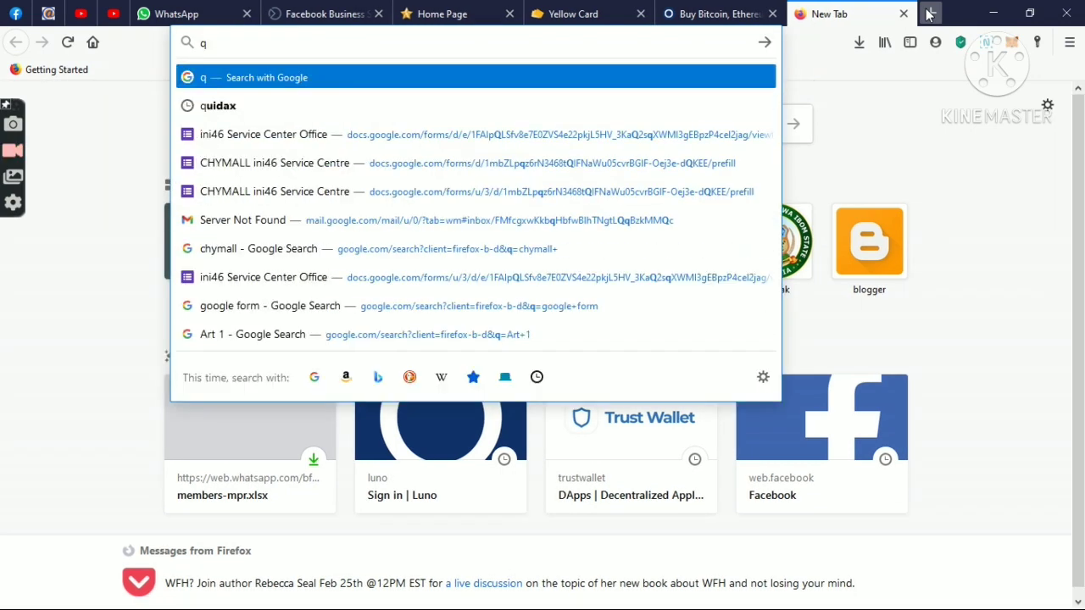
key("Down")
key("Return")
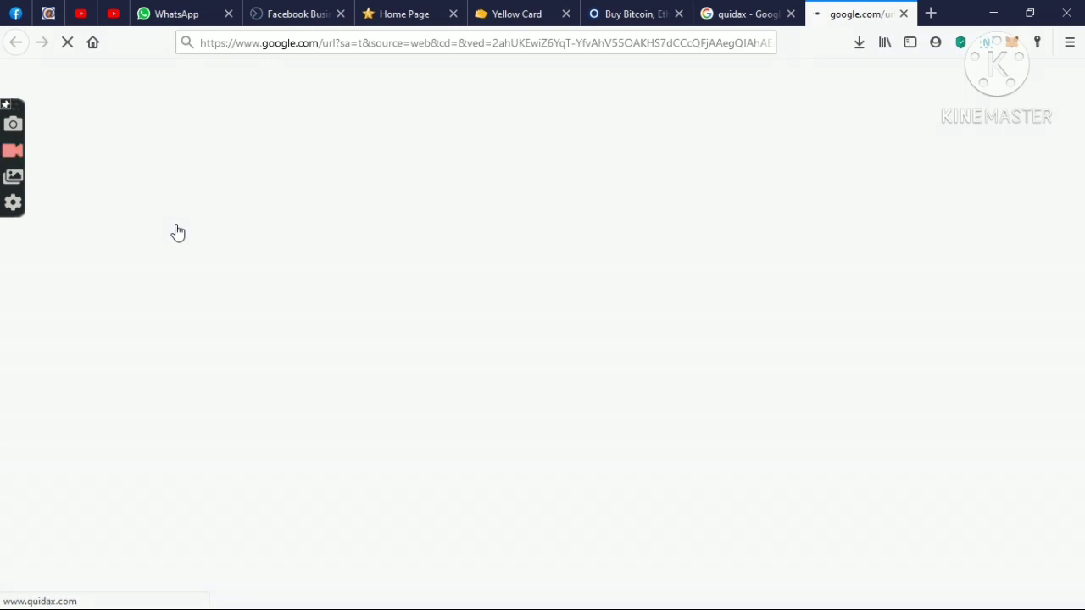
left_click(599, 10)
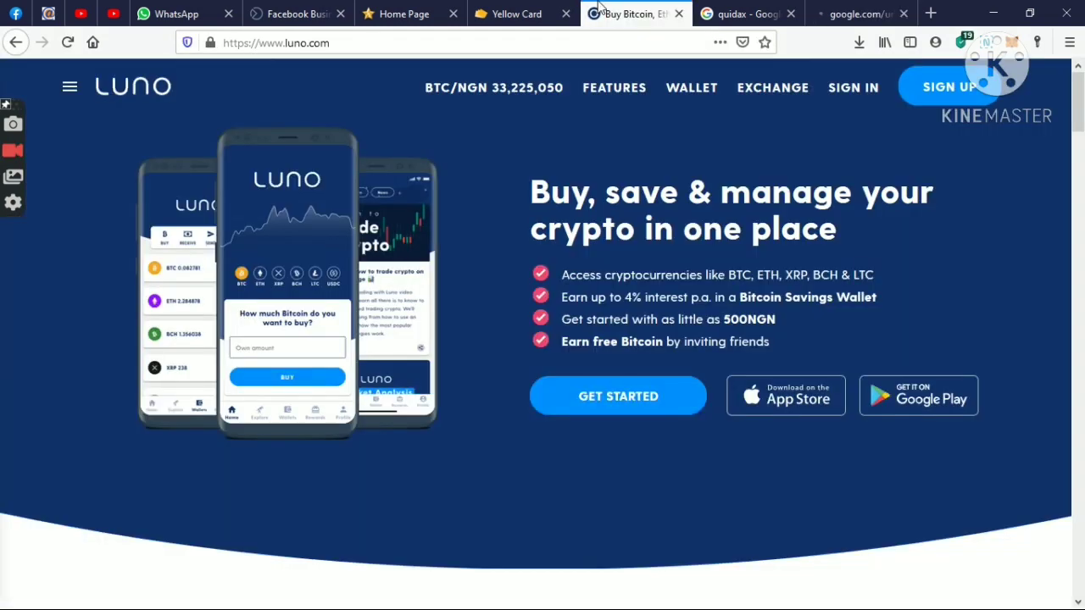
left_click(531, 8)
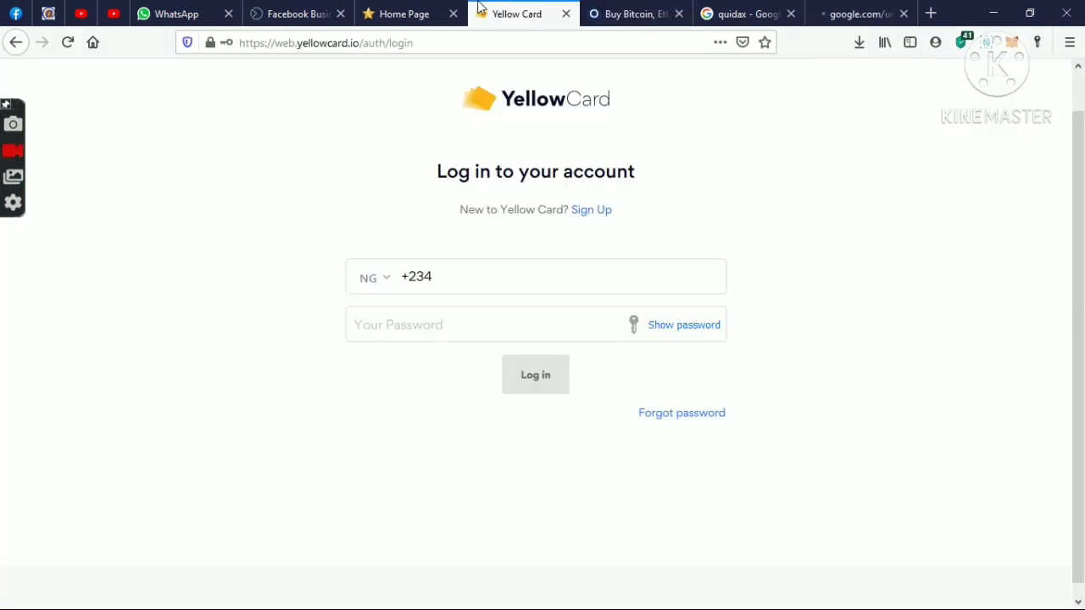
left_click(860, 10)
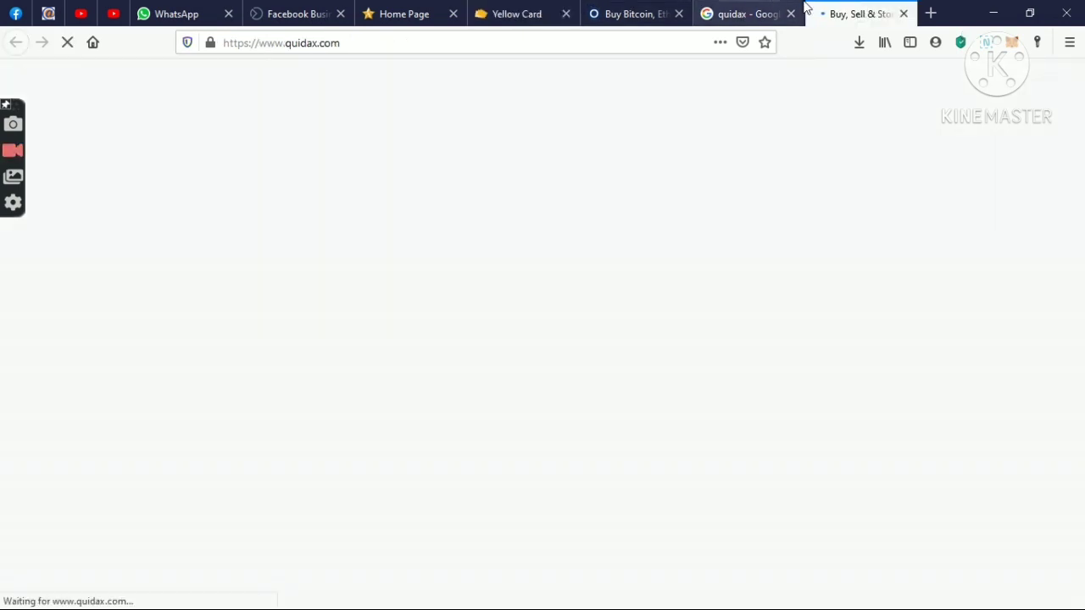
left_click(774, 10)
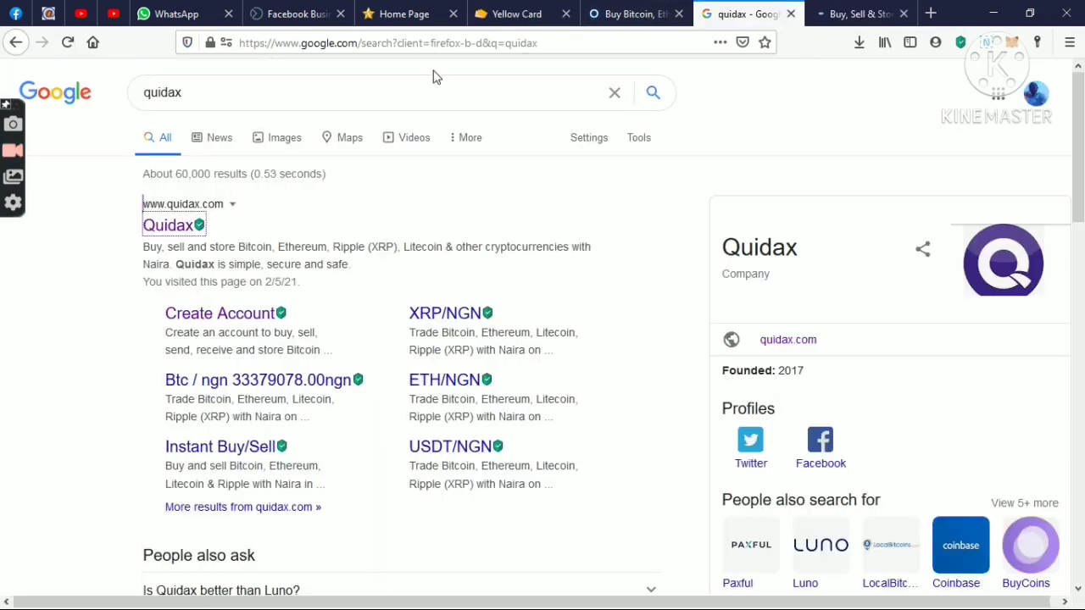
- Replace the search query with coinbase, run it, and return to the Quidax tab
left_click(418, 92)
type("coinbase")
key("Down")
key("Return")
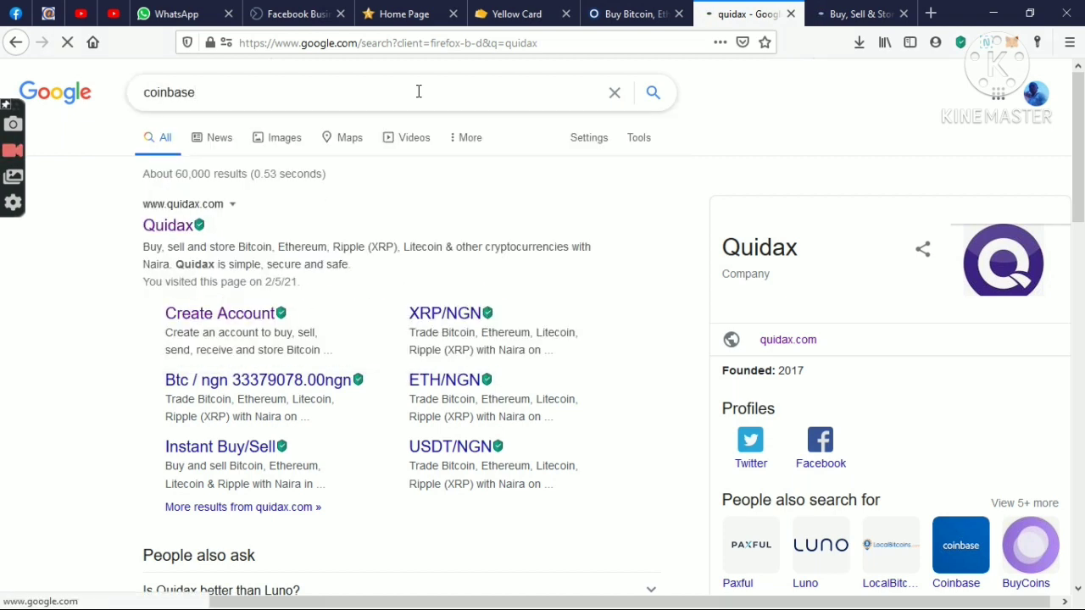
left_click(861, 8)
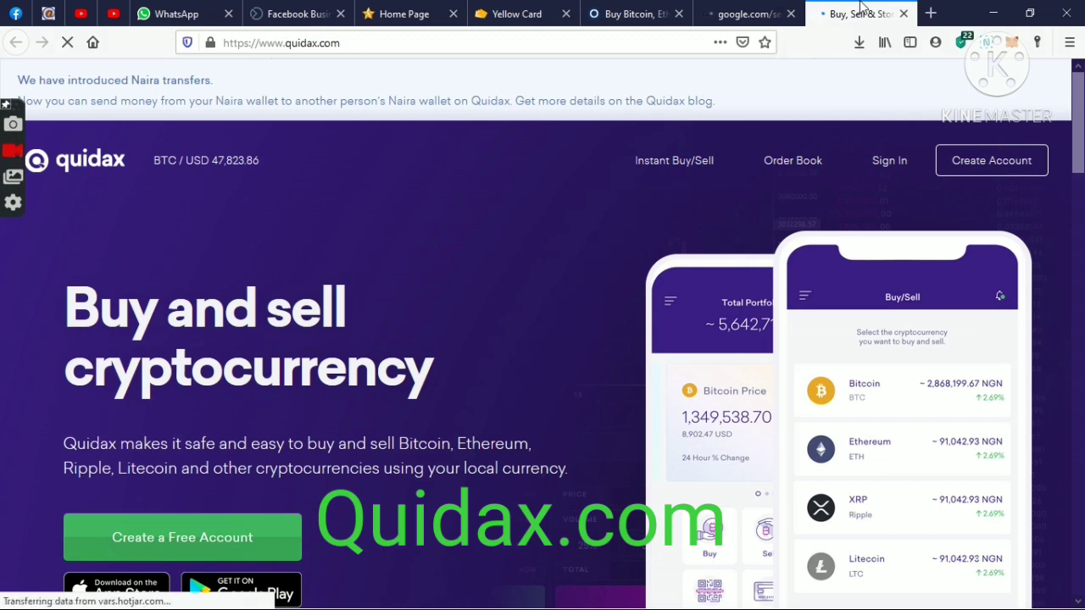
- Go to the Yellow Card tab and open its sign-up form
left_click(666, 9)
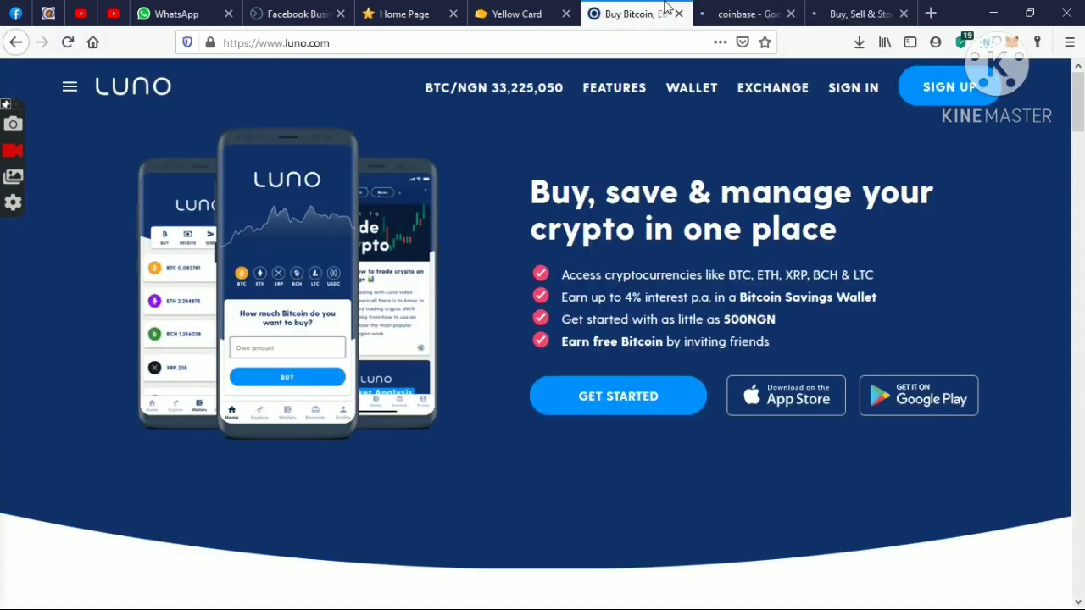
left_click(537, 8)
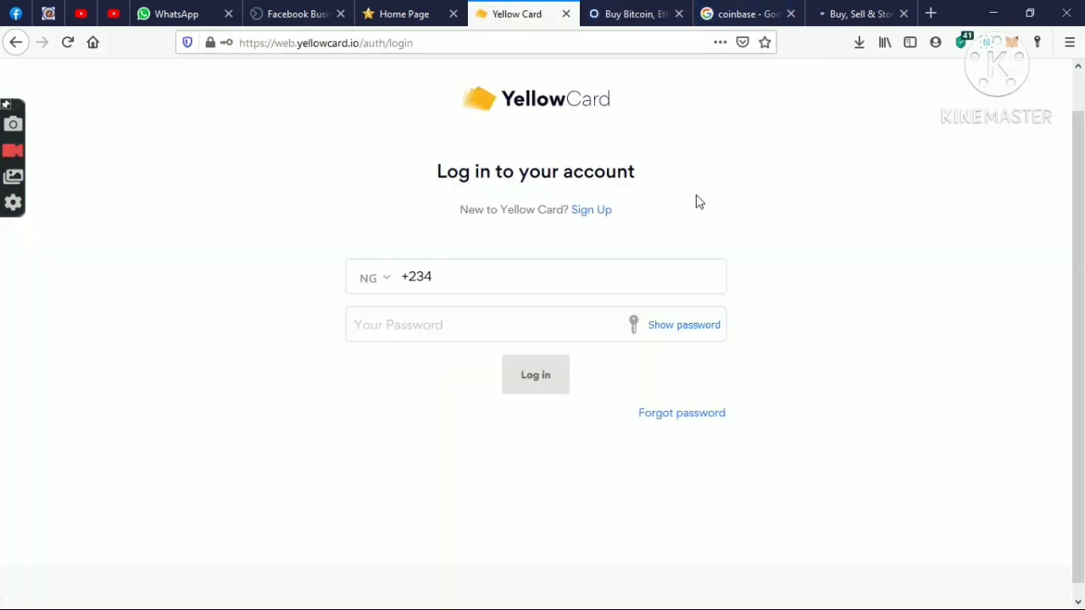
left_click(597, 215)
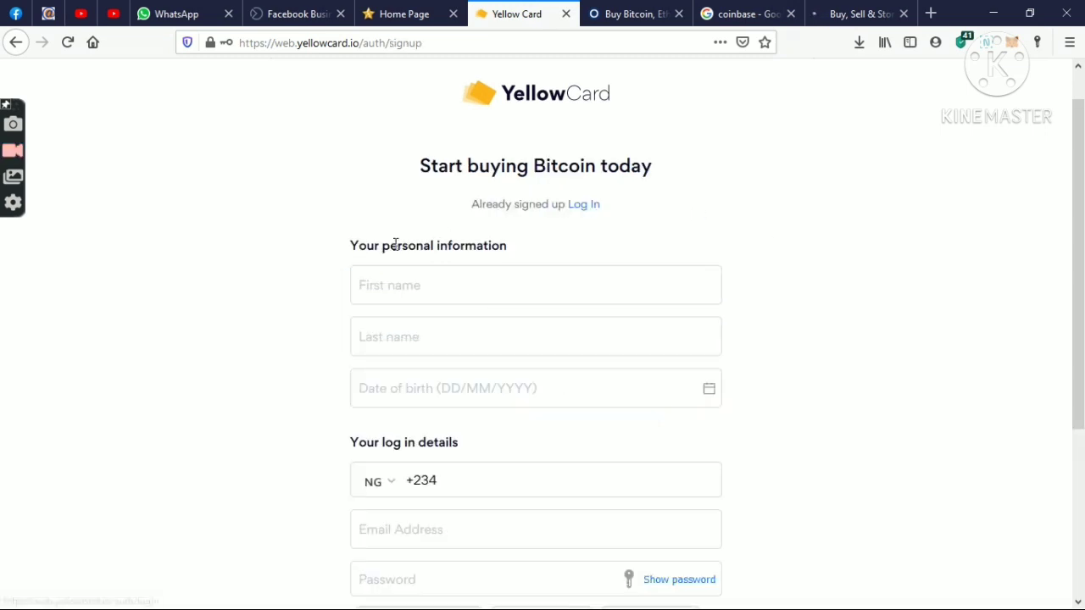
- Step through the first name, last name, date of birth, e-mail and password fields without filling them
left_click(508, 273)
left_click(527, 335)
left_click(549, 387)
scroll(1081, 342, "down", 1)
scroll(1082, 341, "down", 3)
left_click(620, 368)
left_click(528, 409)
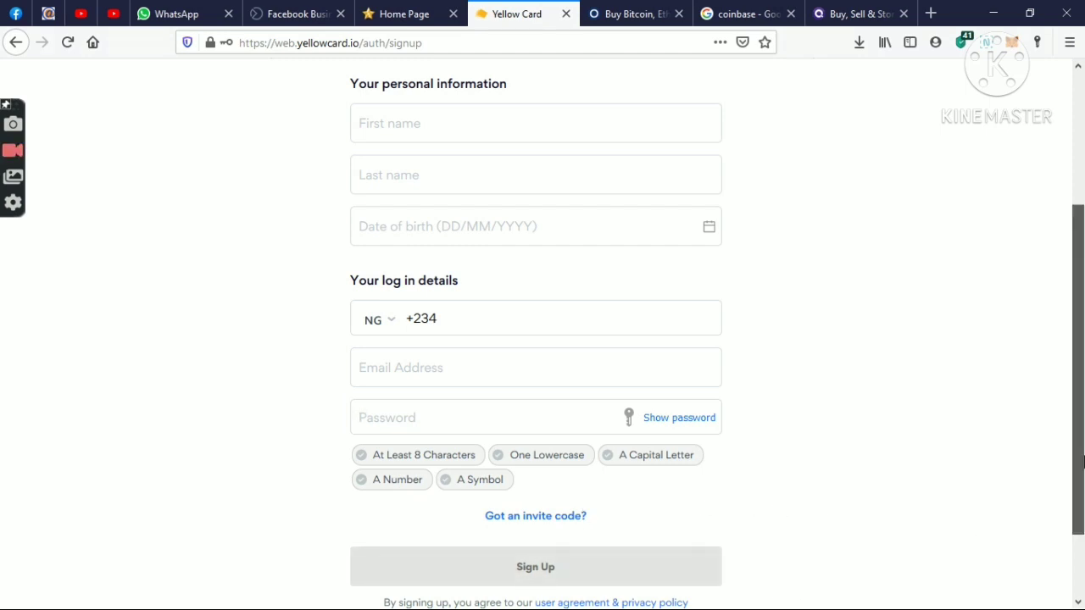
left_click_drag(1078, 443, 1083, 311)
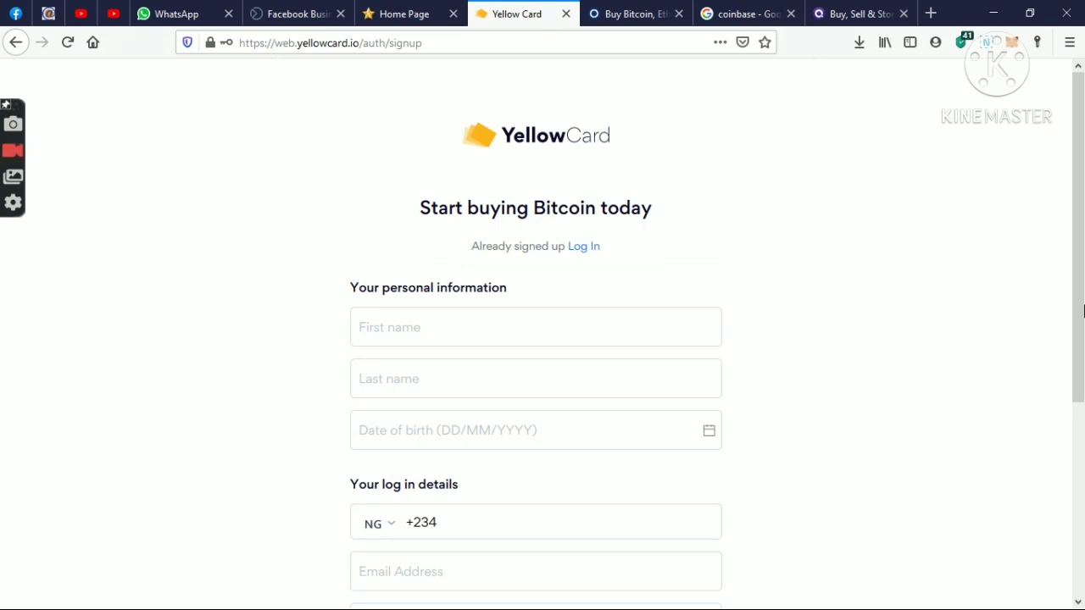
- Log in with the account phone number and password, declining Kaspersky's offer to save the password
left_click(580, 250)
left_click(580, 308)
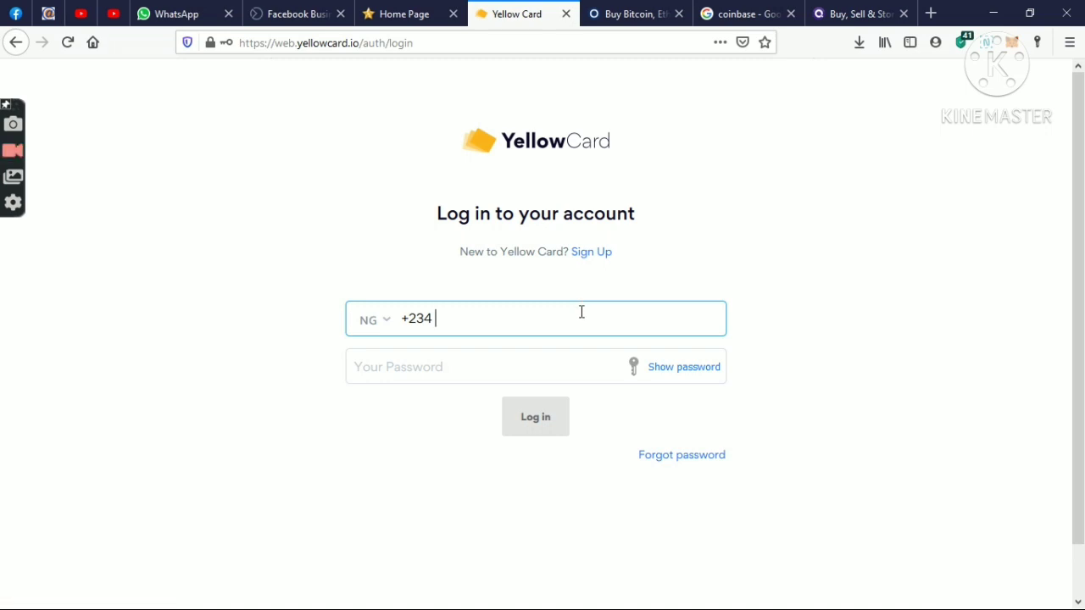
type("81042")
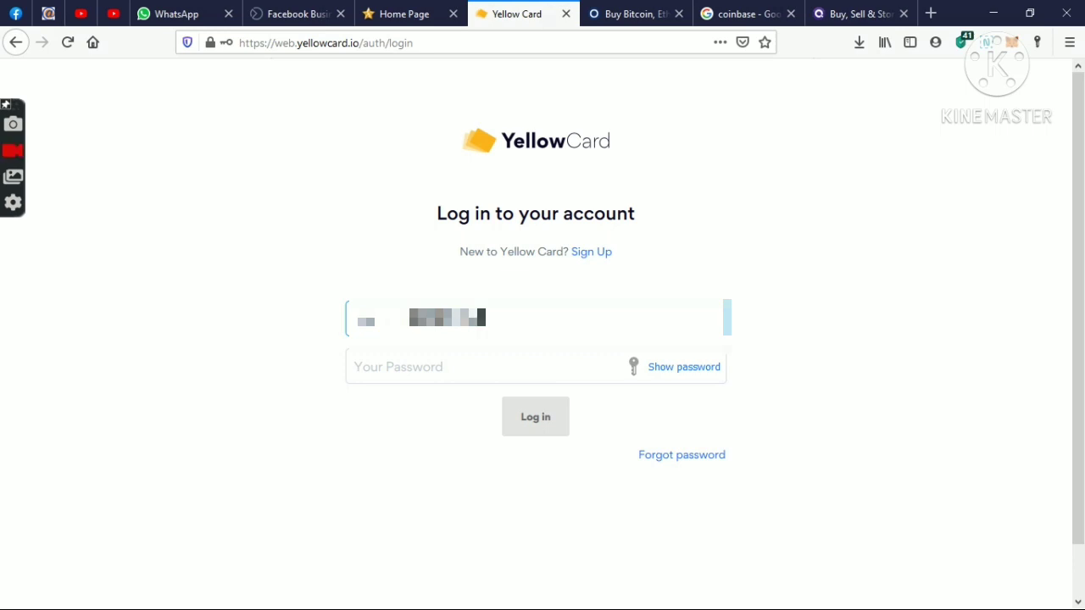
type("112")
left_click(555, 357)
type("*")
key("BackSpace")
type("****************")
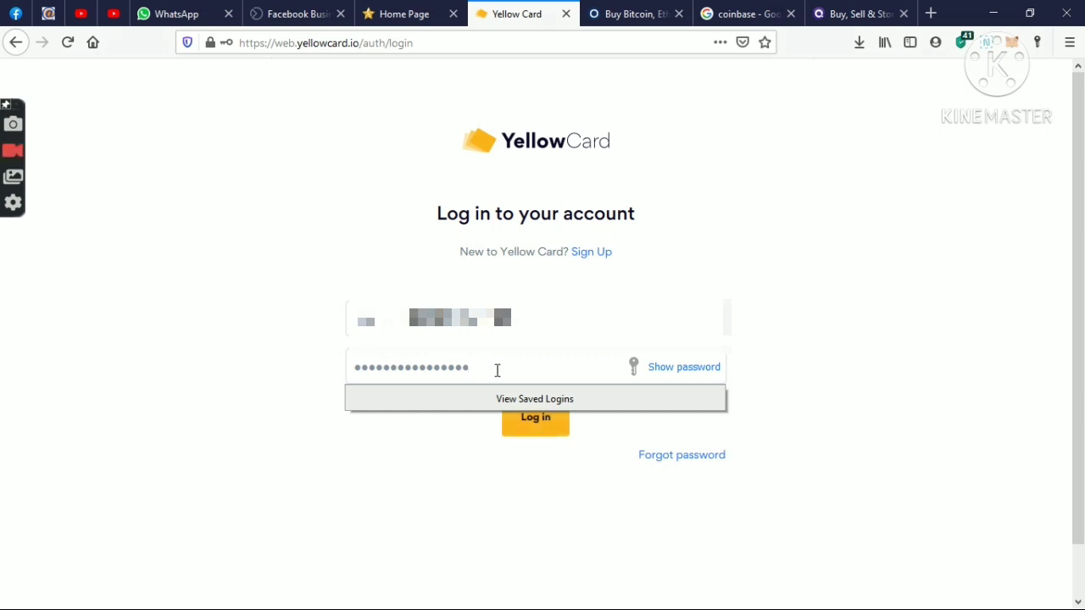
left_click(521, 425)
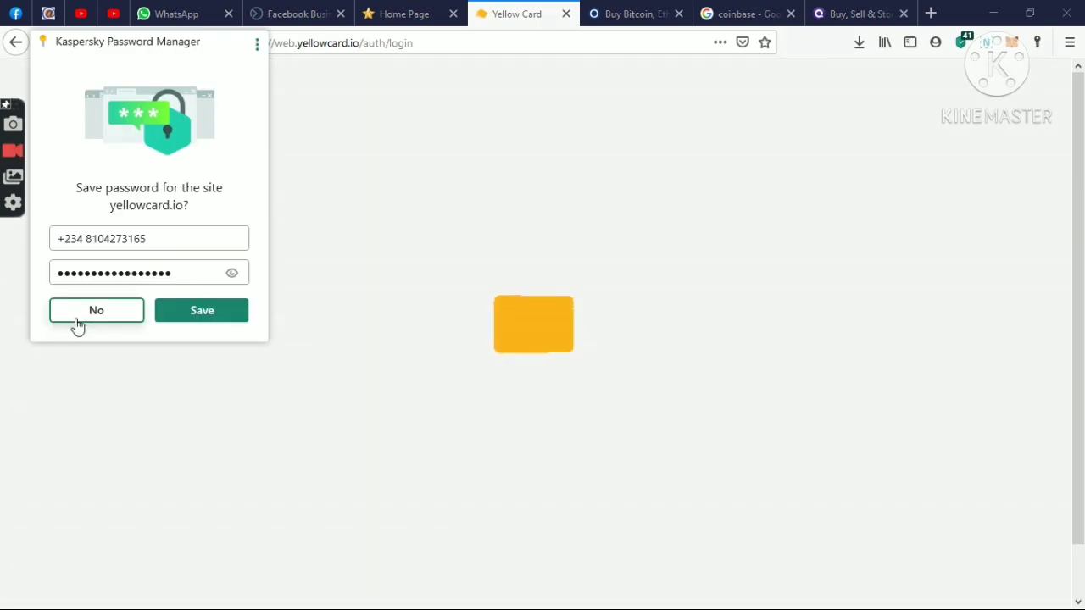
left_click(75, 320)
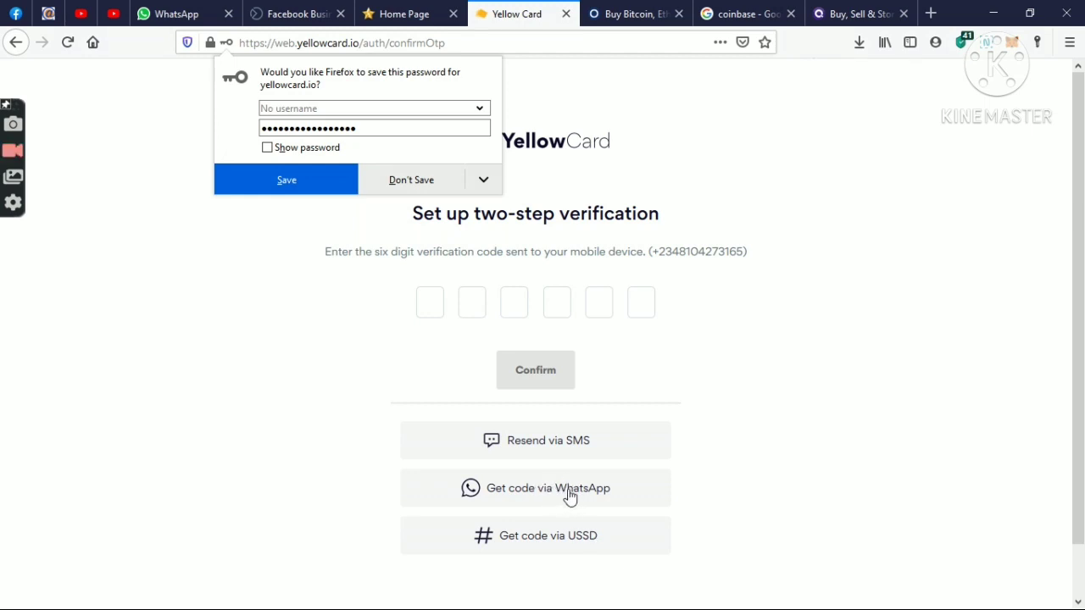
- Request the verification code again and enter the received code
left_click(551, 489)
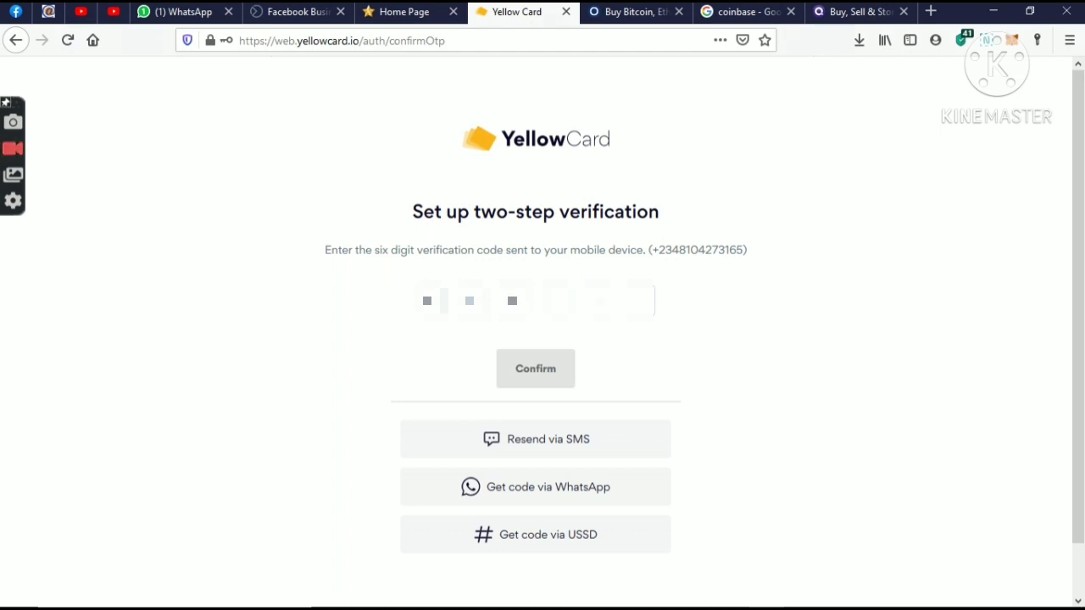
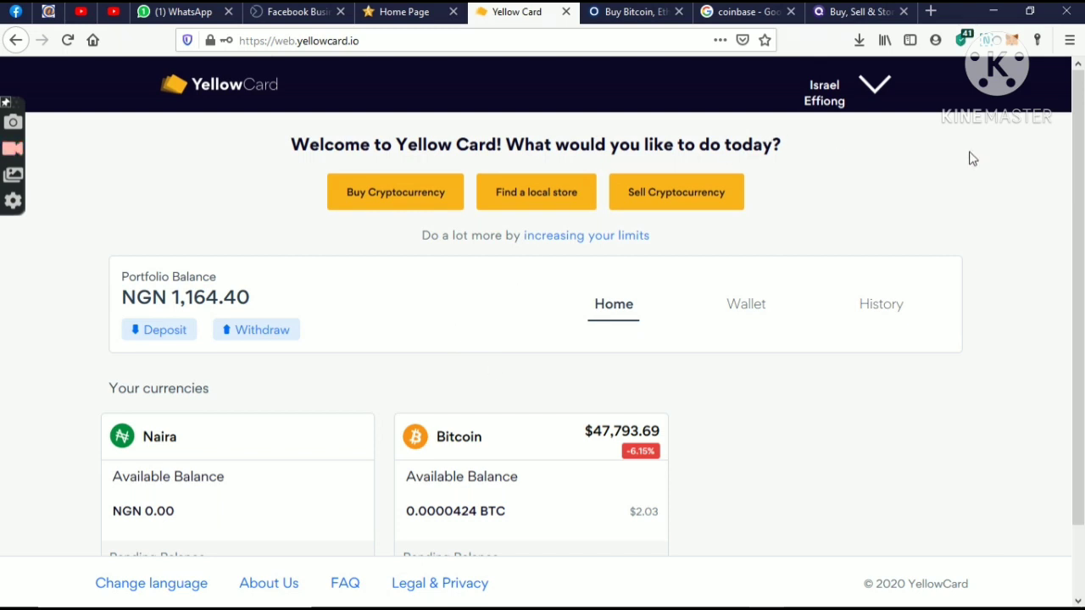
left_click(874, 95)
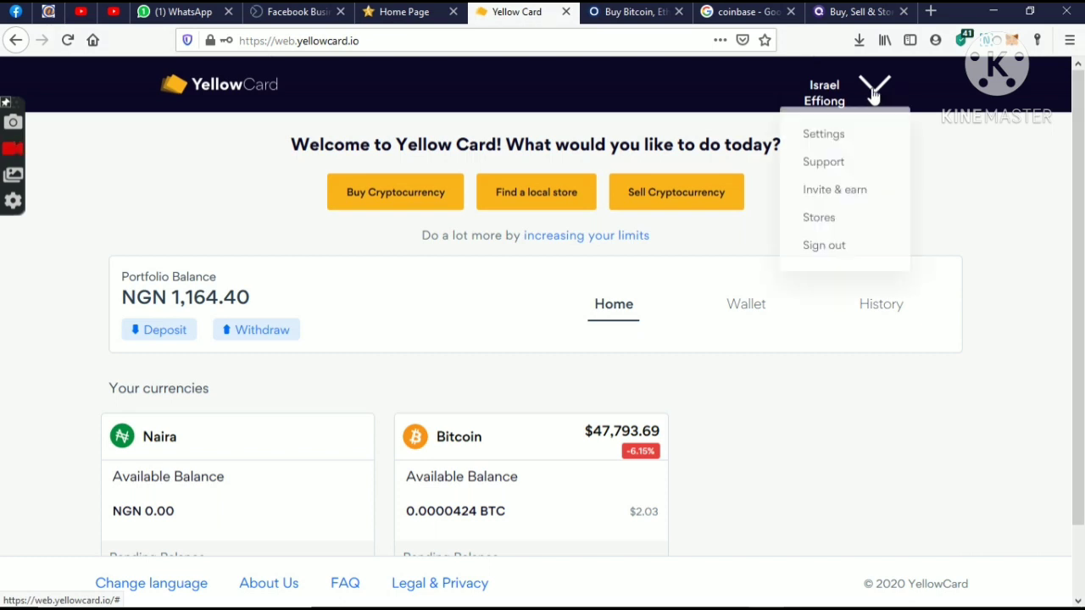
left_click(846, 151)
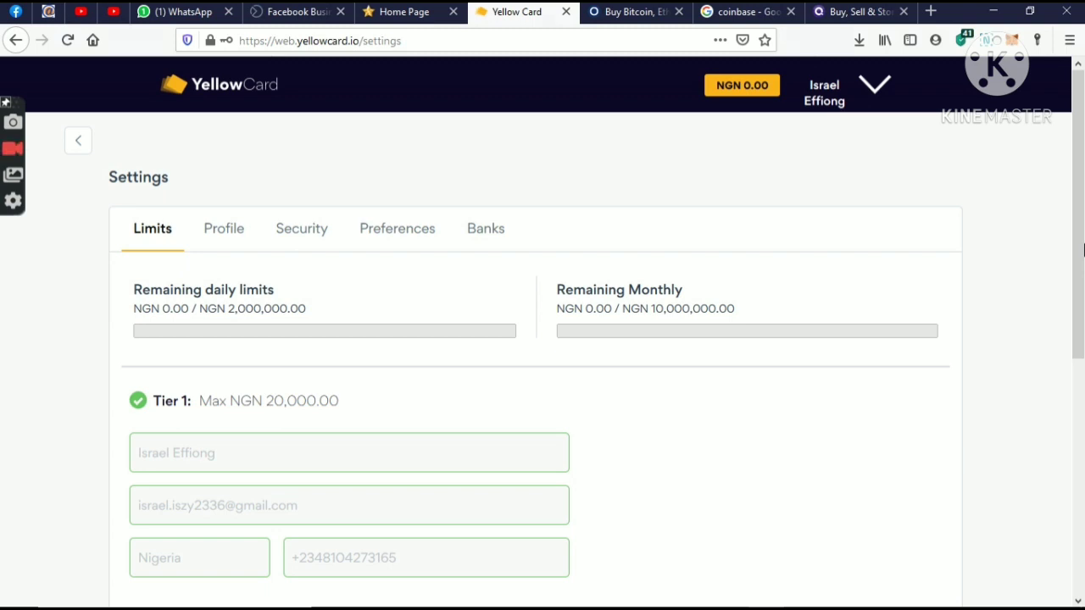
left_click_drag(1083, 250, 1083, 321)
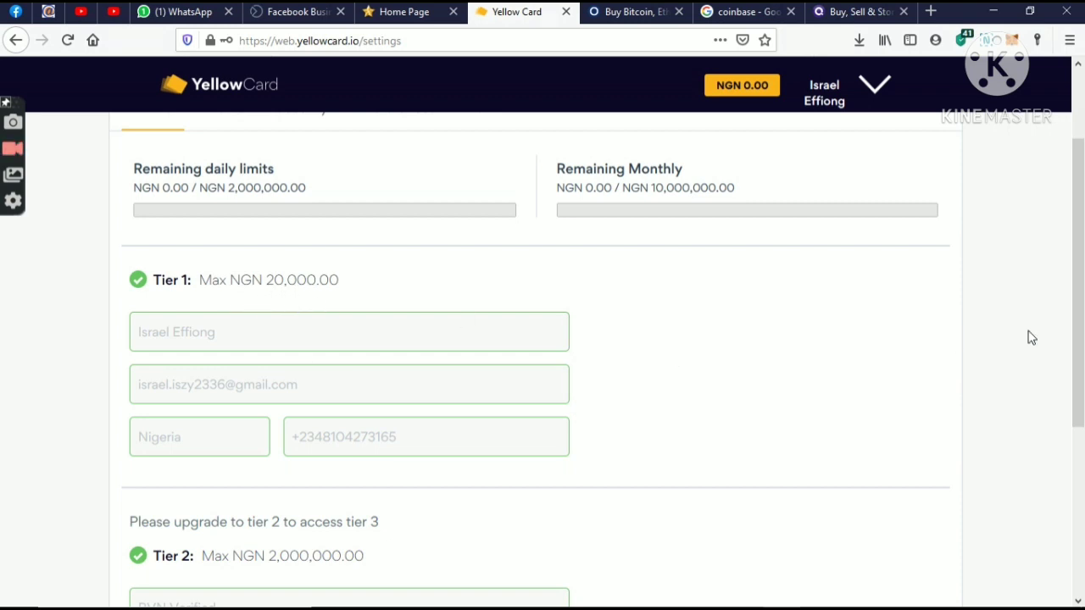
scroll(1077, 339, "down", 2)
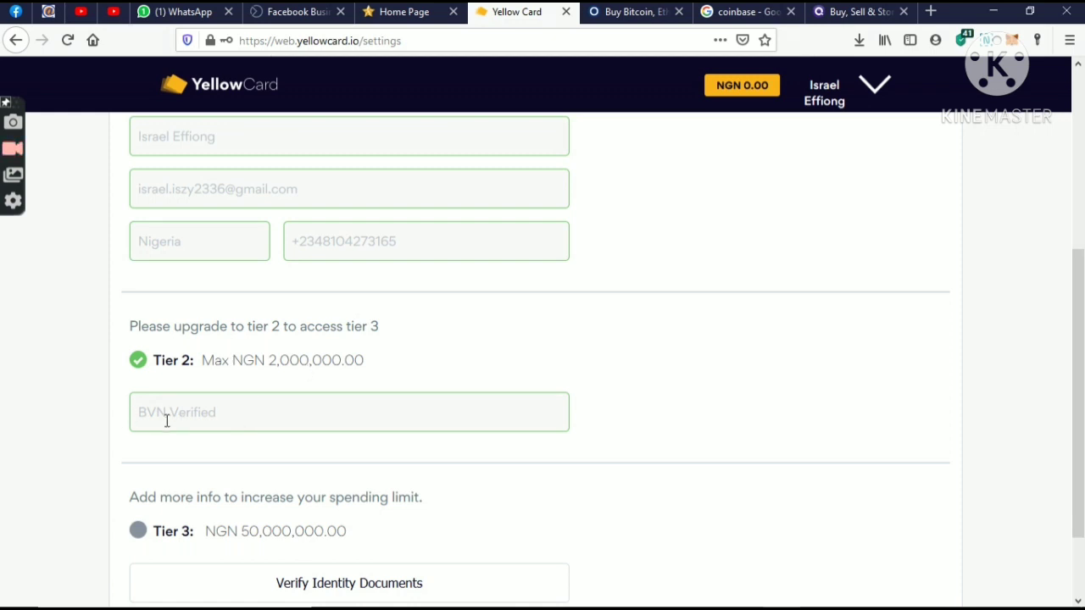
scroll(881, 438, "down", 2)
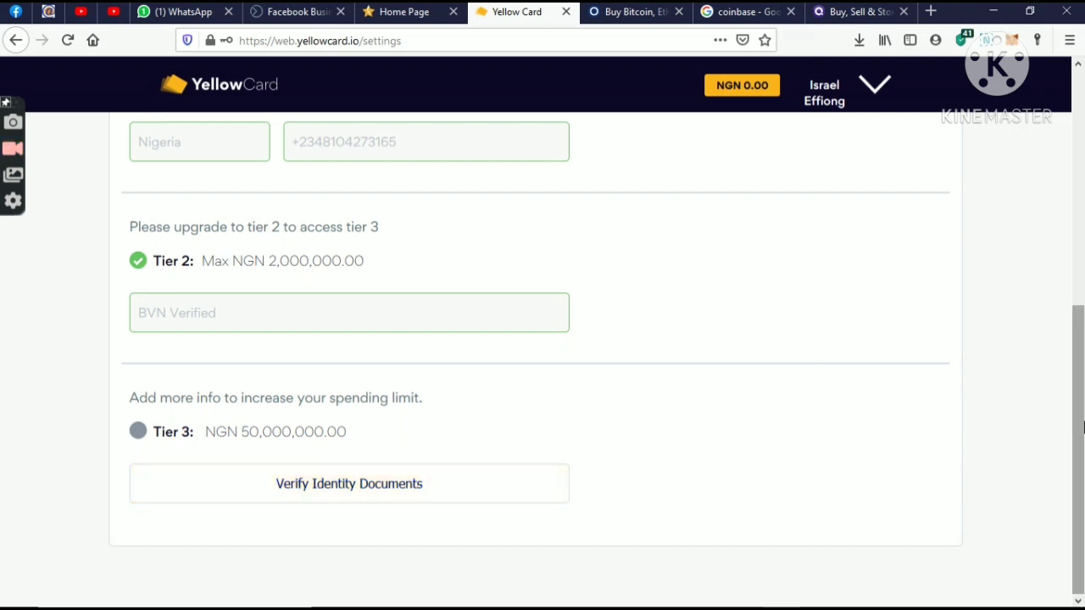
left_click_drag(1077, 424, 1082, 193)
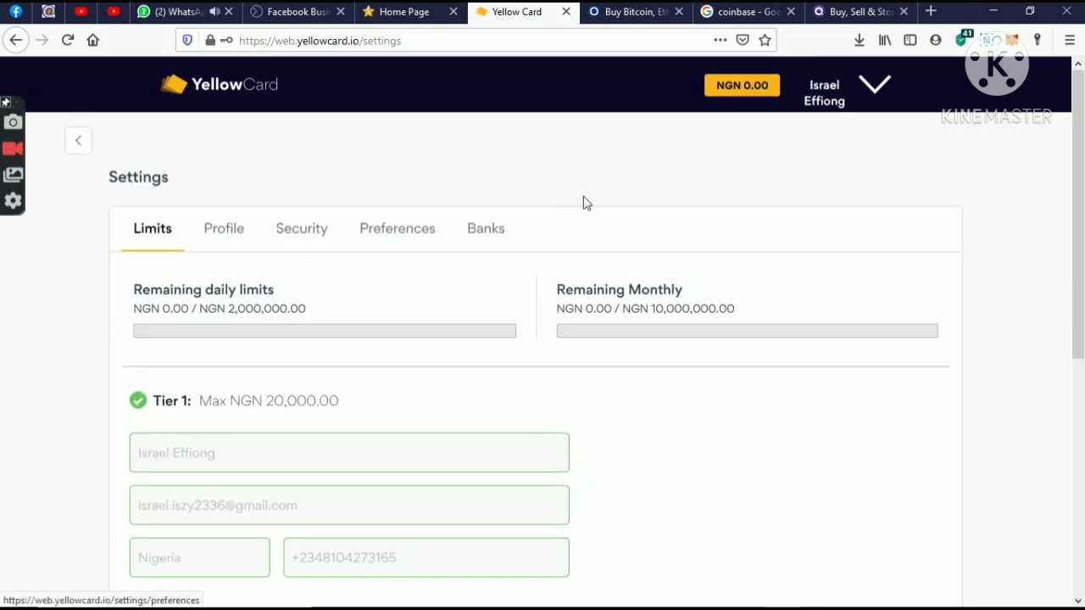
- Return to the dashboard and open the Bitcoin wallet showing 0.0000424 BTC and its history
left_click(78, 139)
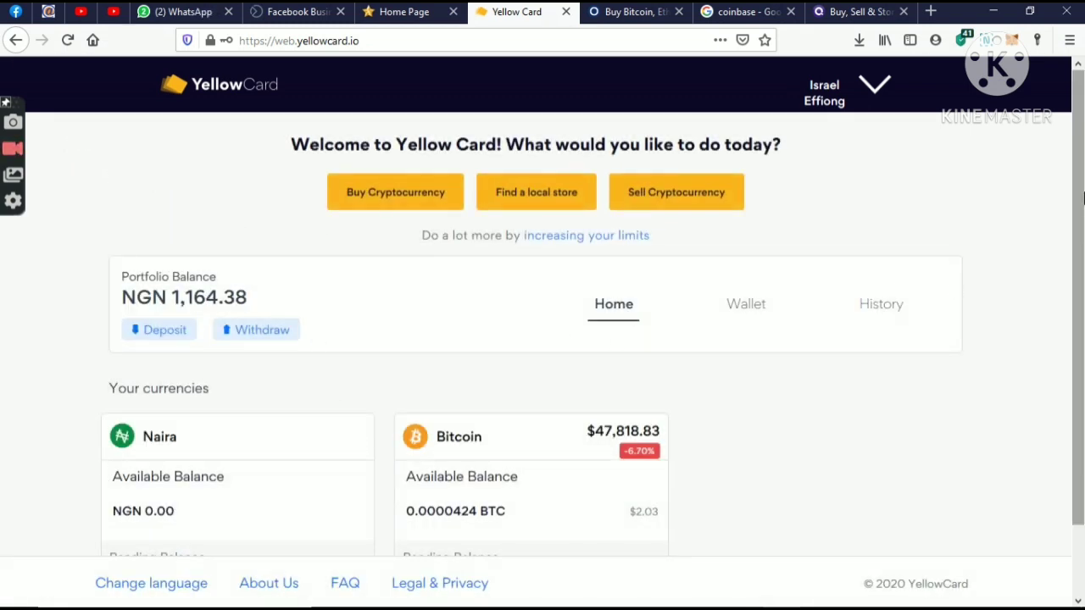
left_click_drag(1081, 248, 1082, 316)
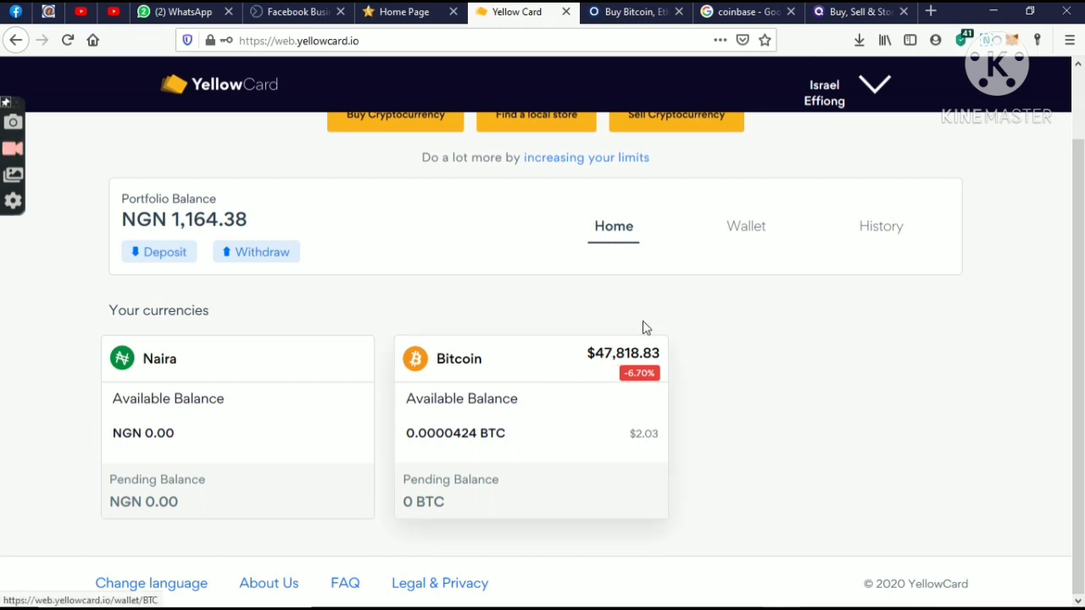
left_click(589, 378)
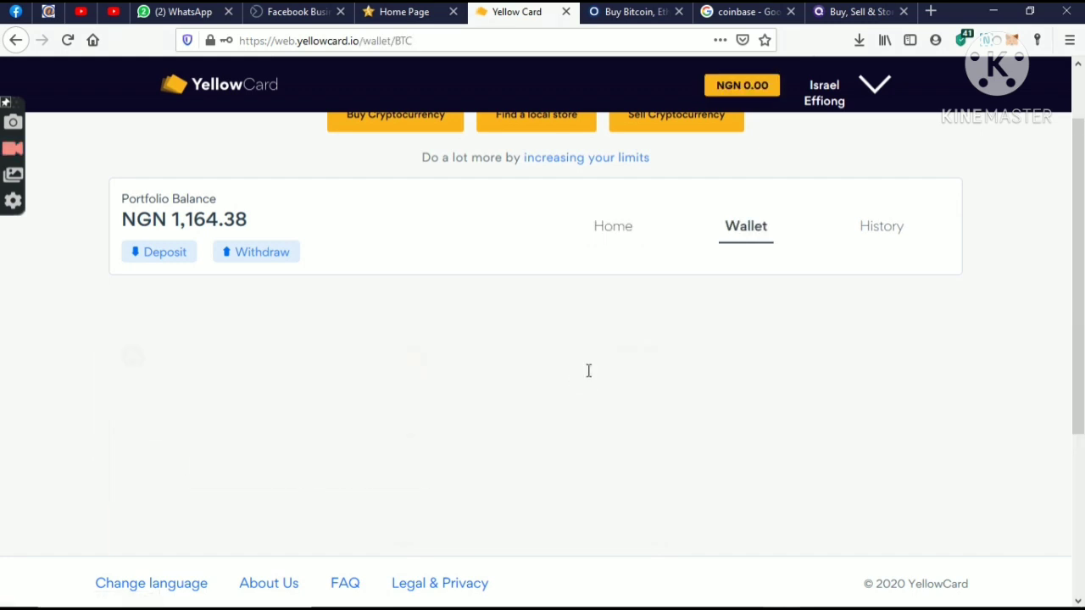
scroll(1067, 266, "down", 5)
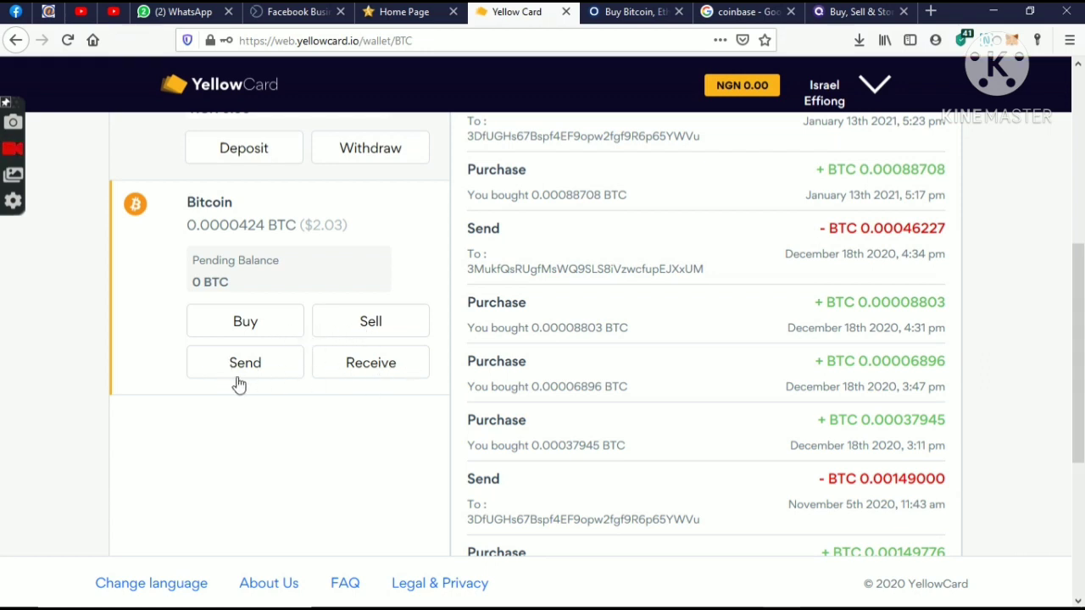
- Reveal the Bitcoin receive address and copy it to the clipboard
left_click(371, 365)
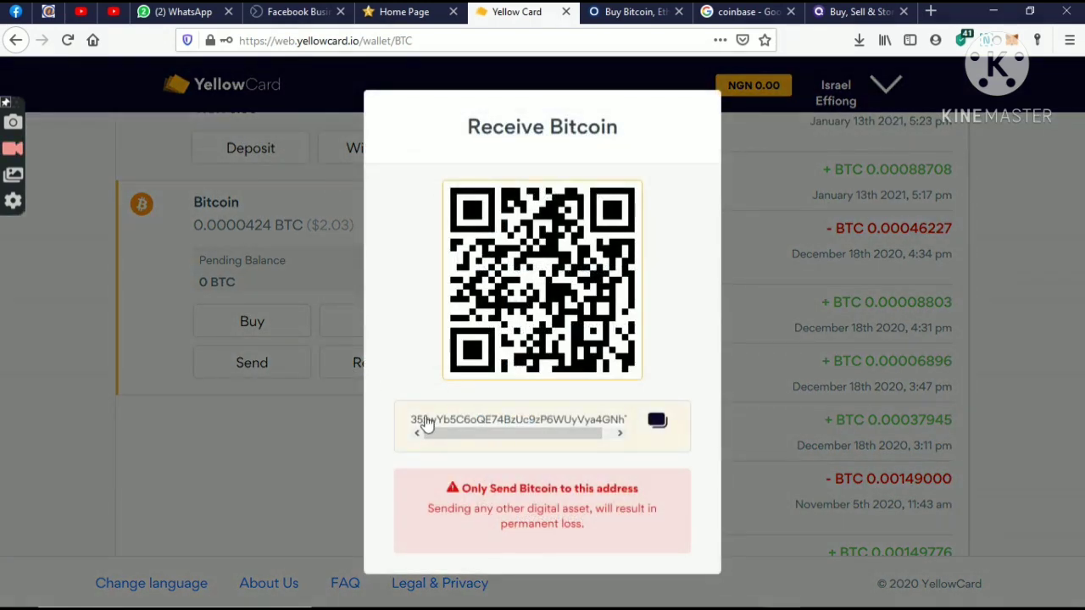
left_click_drag(577, 434, 491, 435)
left_click(658, 422)
- Open CHY Mall's Personal Center and scroll to the bank and BTC wallet fields
left_click(405, 11)
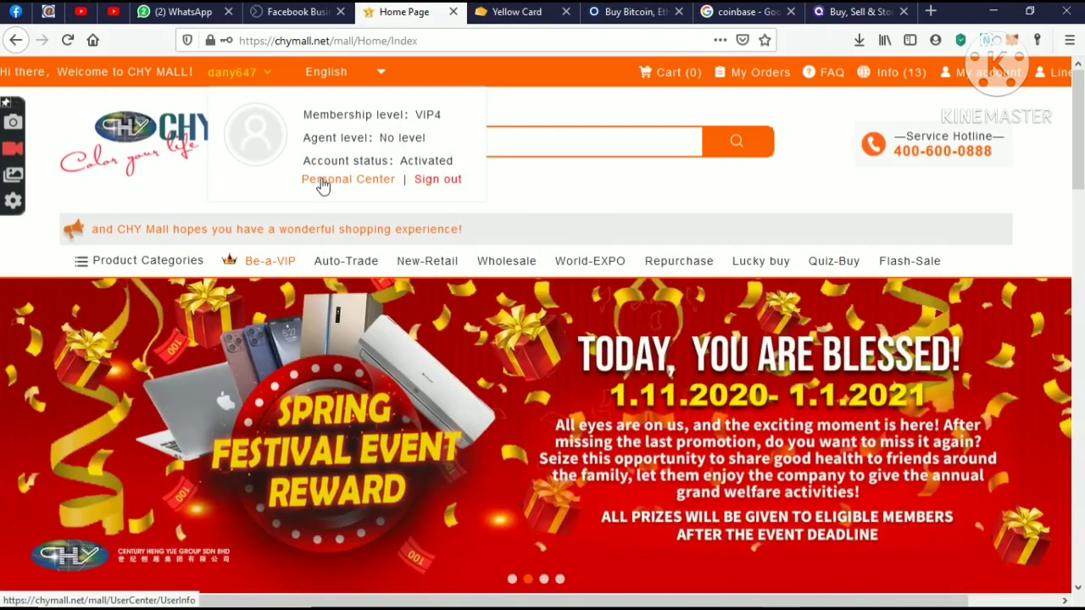
left_click(345, 188)
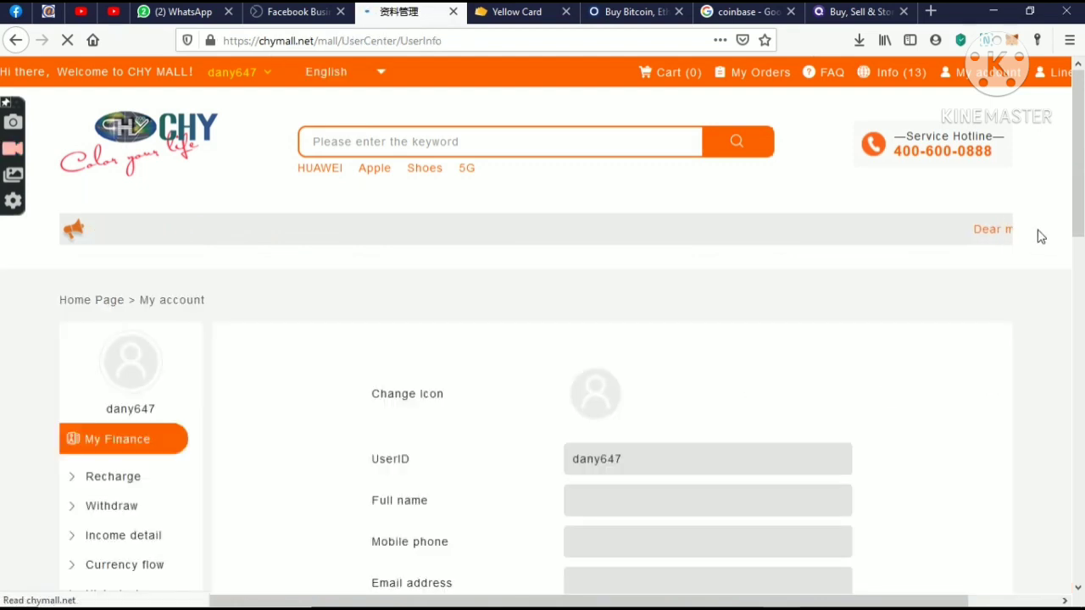
scroll(1083, 208, "down", 2)
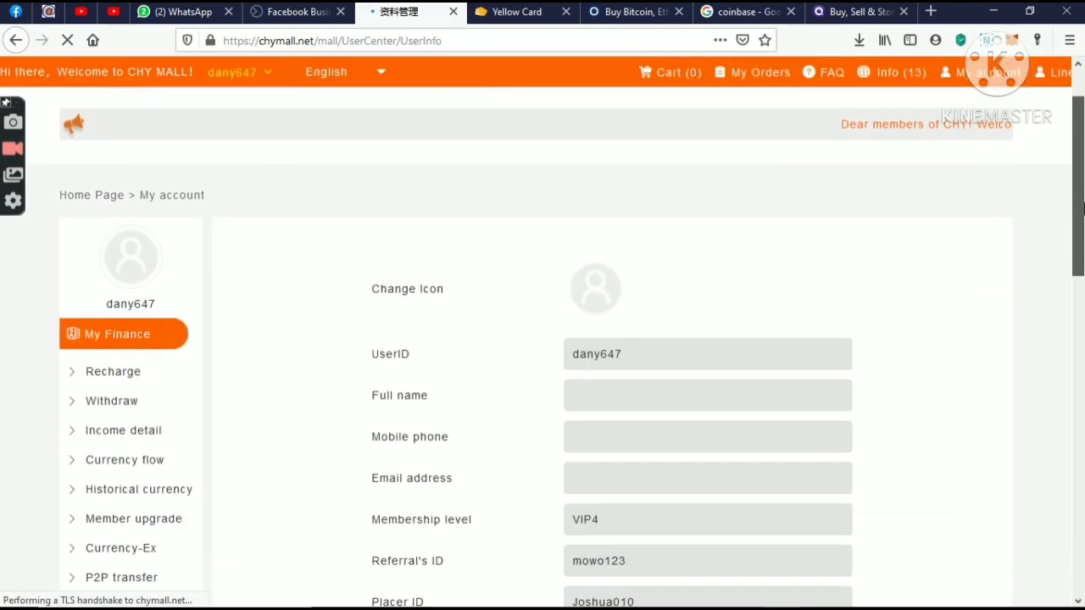
scroll(1082, 207, "up", 1)
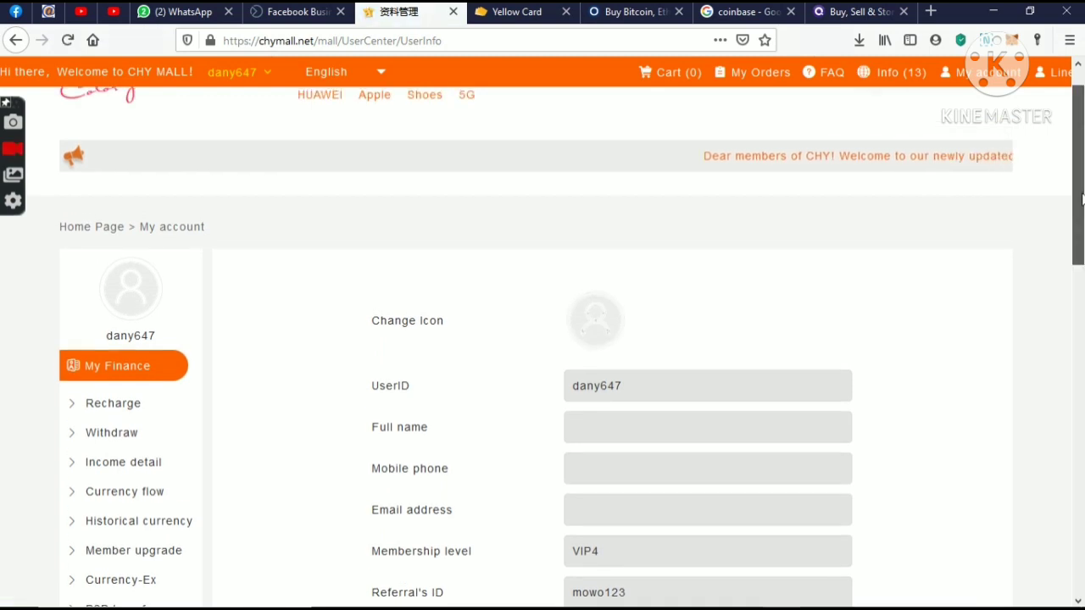
left_click_drag(1082, 197, 1082, 283)
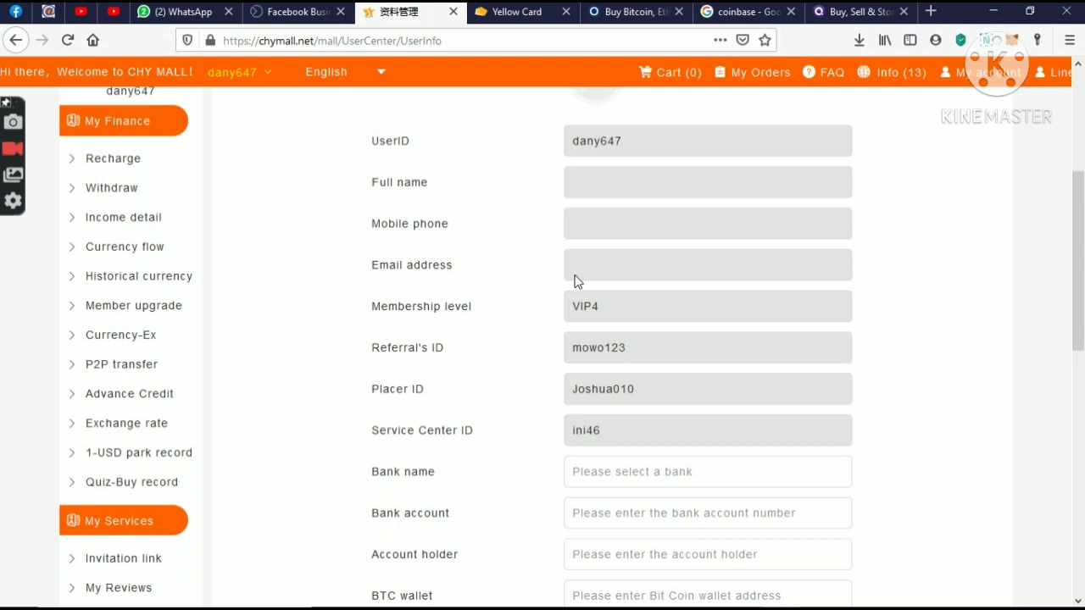
- Browse the payout bank list, then paste the copied Bitcoin address into the BTC wallet field
scroll(742, 365, "down", 3)
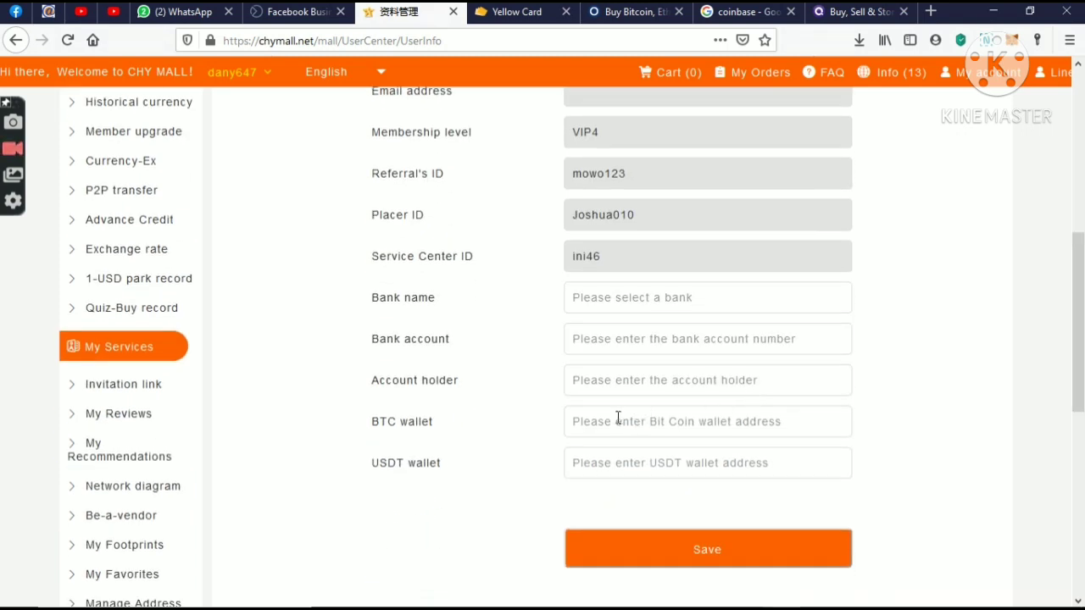
left_click(647, 302)
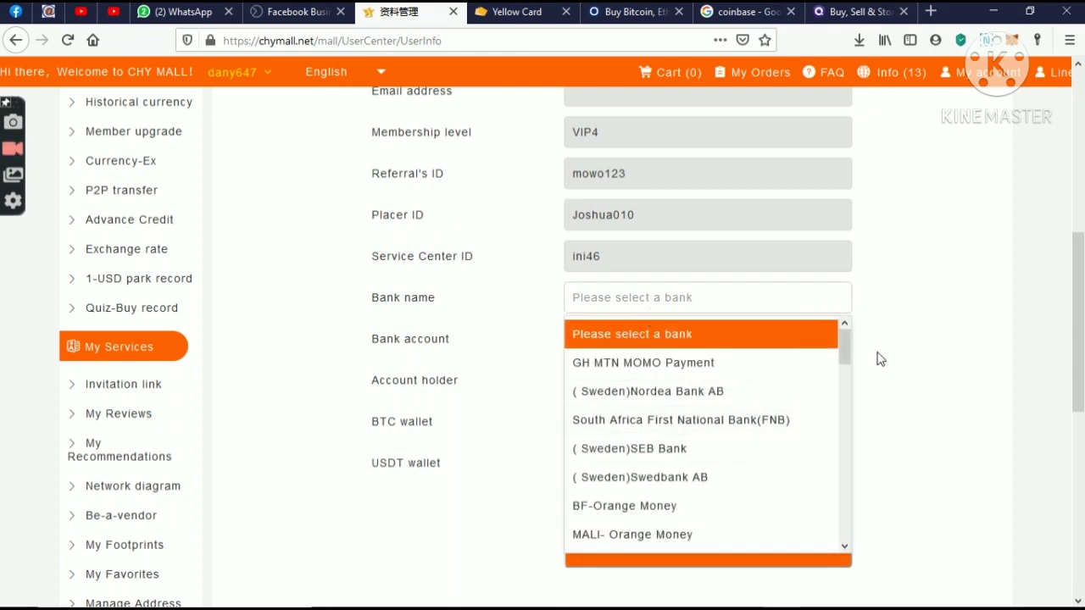
left_click(805, 331)
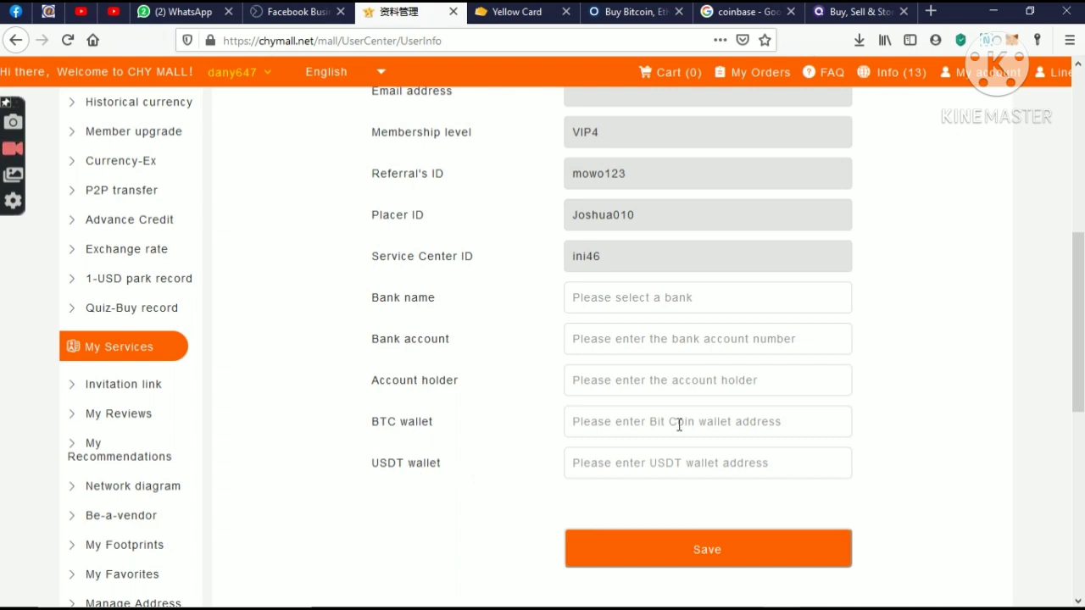
key("ctrl+v")
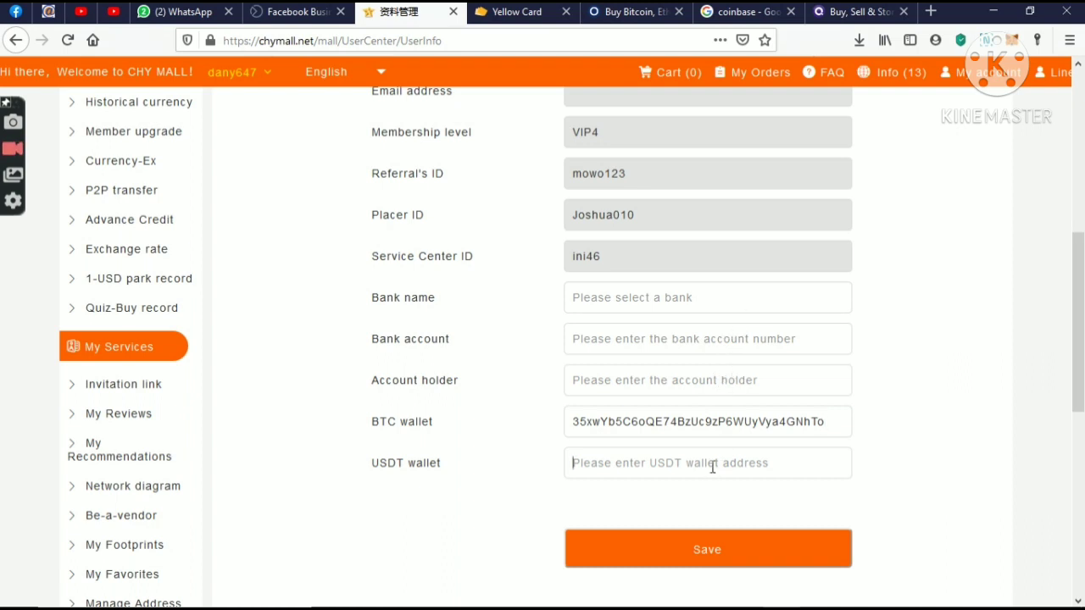
- Begin the account holder and account number entries and choose Nig-Zenith Bank as bank name
type("null")
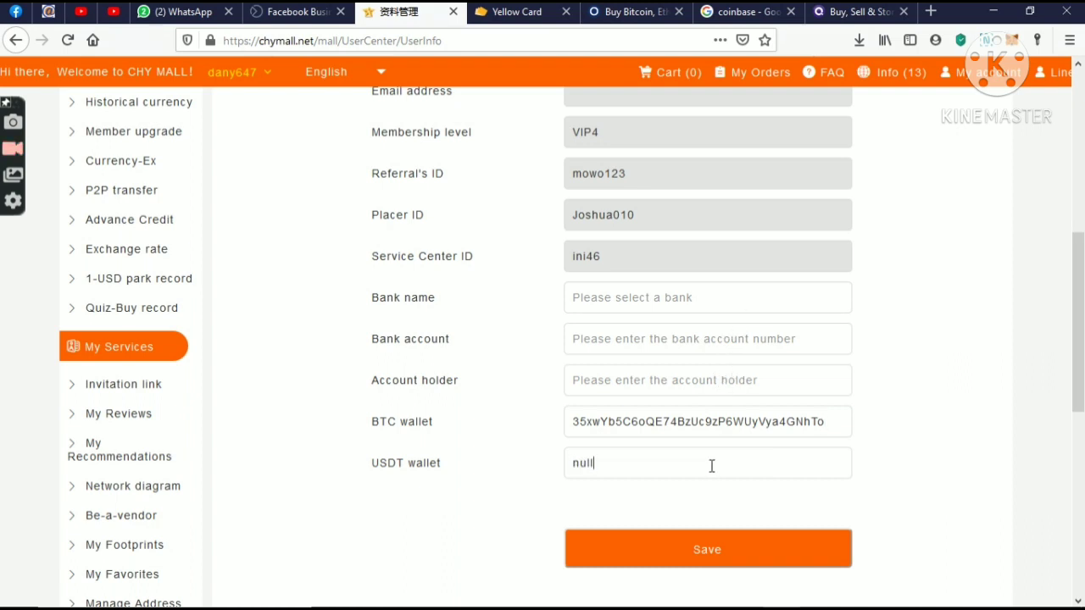
left_click(686, 378)
type("null")
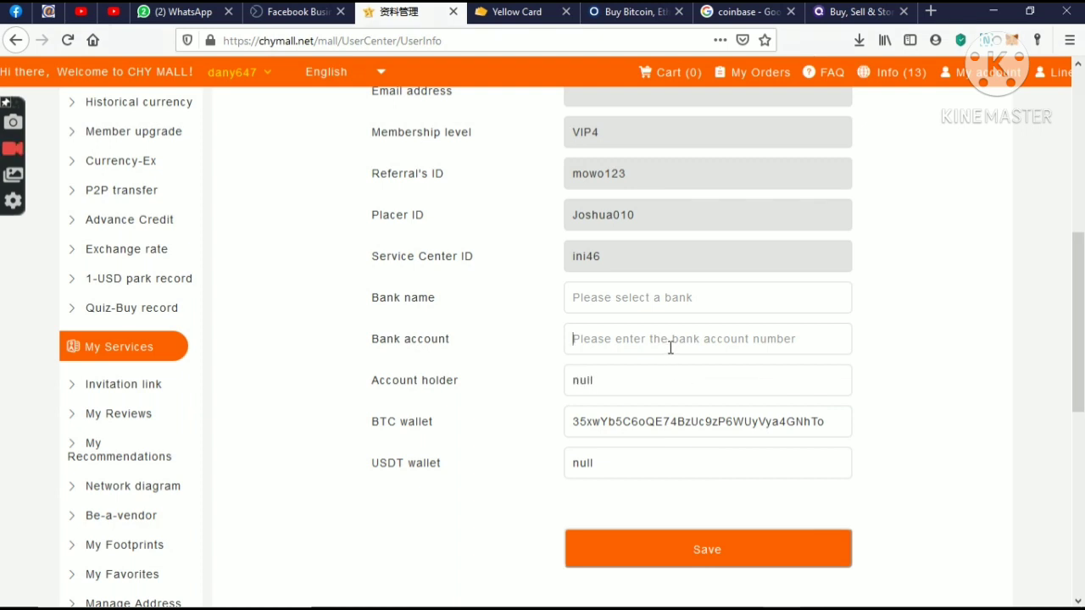
left_click(670, 343)
type("null")
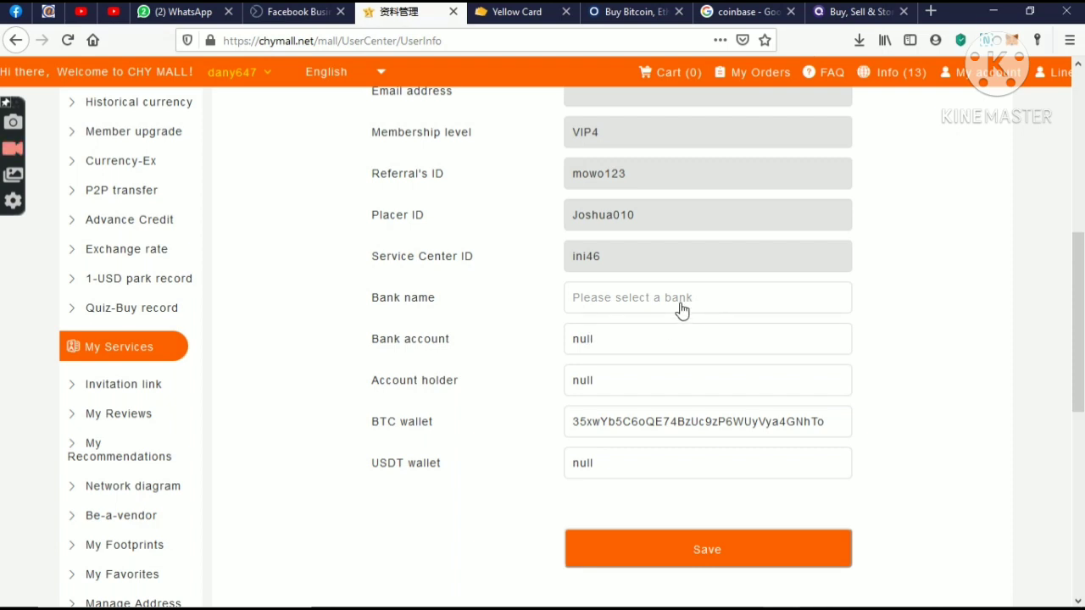
left_click(683, 307)
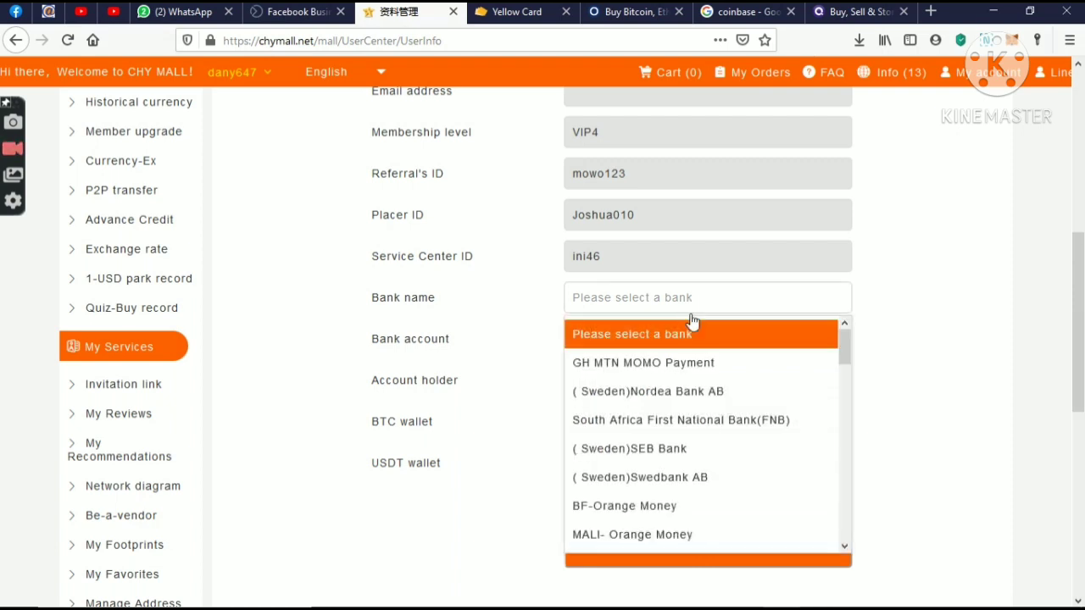
left_click_drag(842, 356, 841, 440)
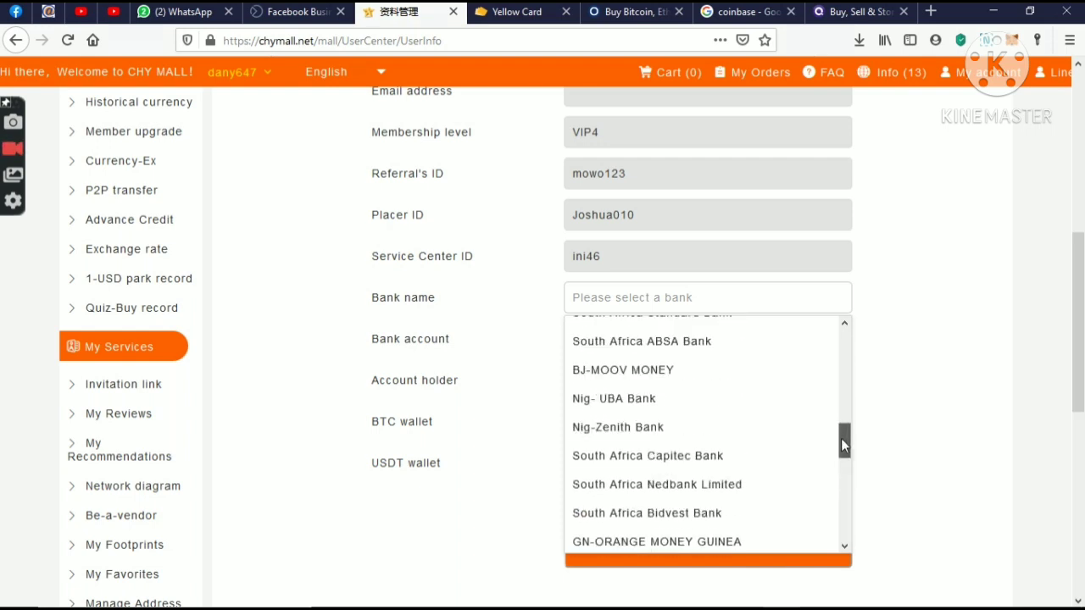
left_click(687, 426)
left_click_drag(1081, 347, 818, 466)
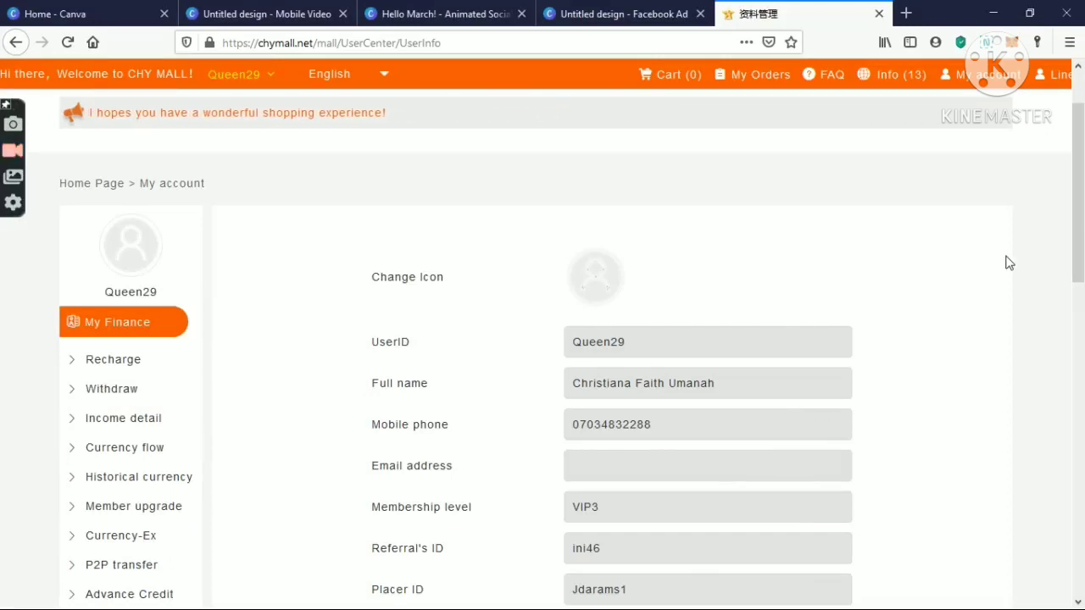
- Request a withdrawal of 20 from the CHY point balance to the BTC wallet
left_click(113, 397)
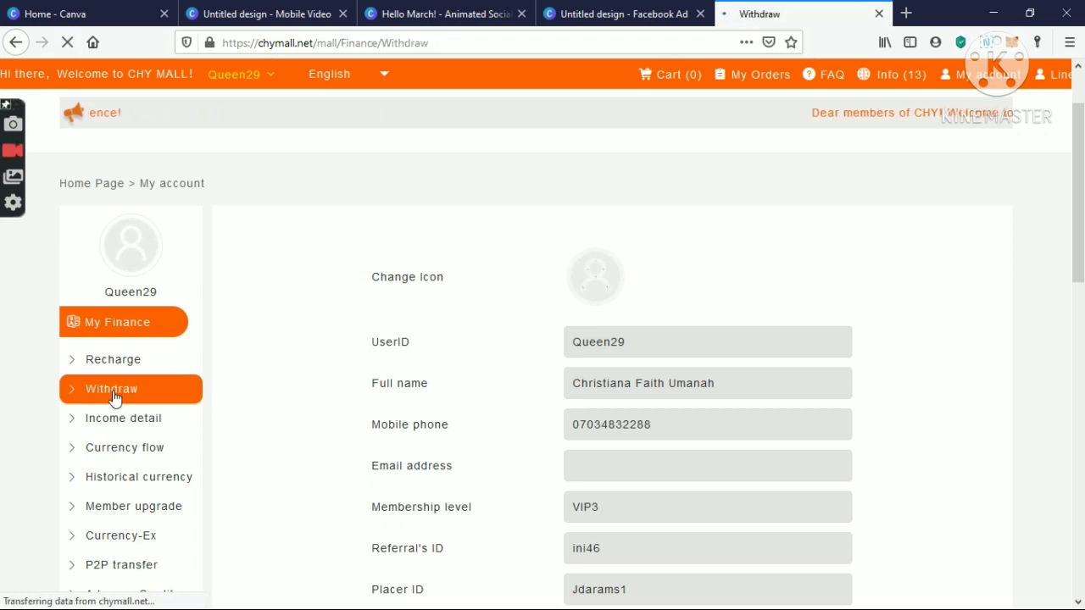
scroll(1081, 230, "down", 4)
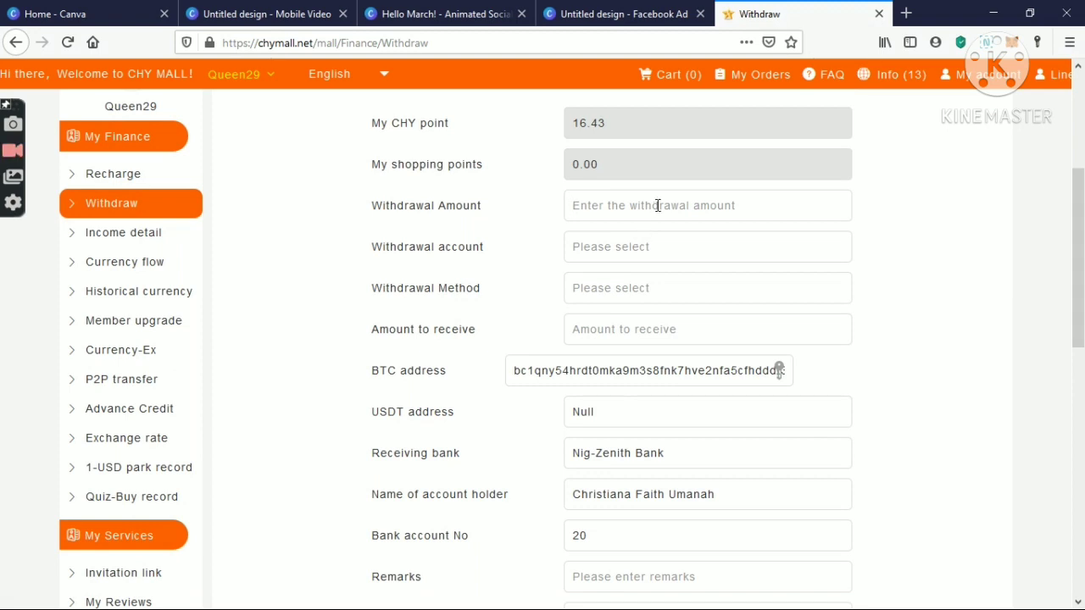
left_click(658, 206)
type("20")
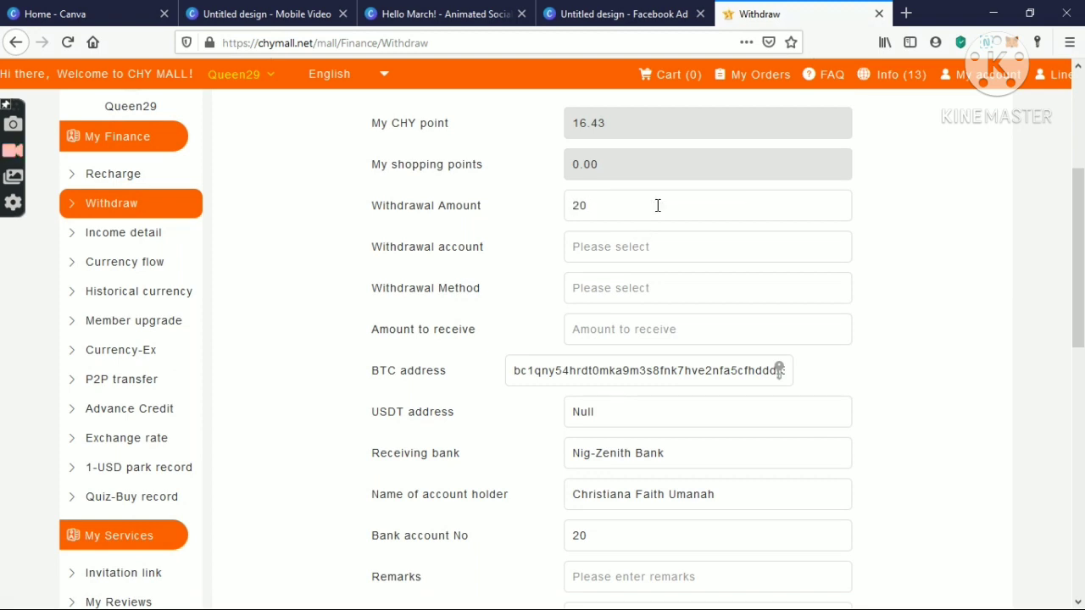
left_click(670, 255)
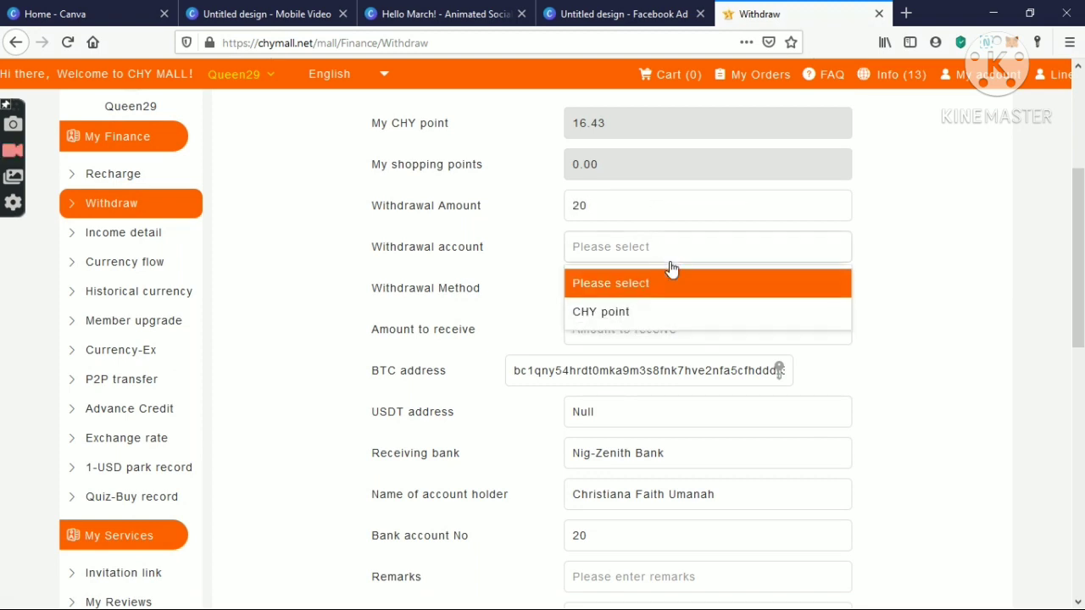
left_click(695, 313)
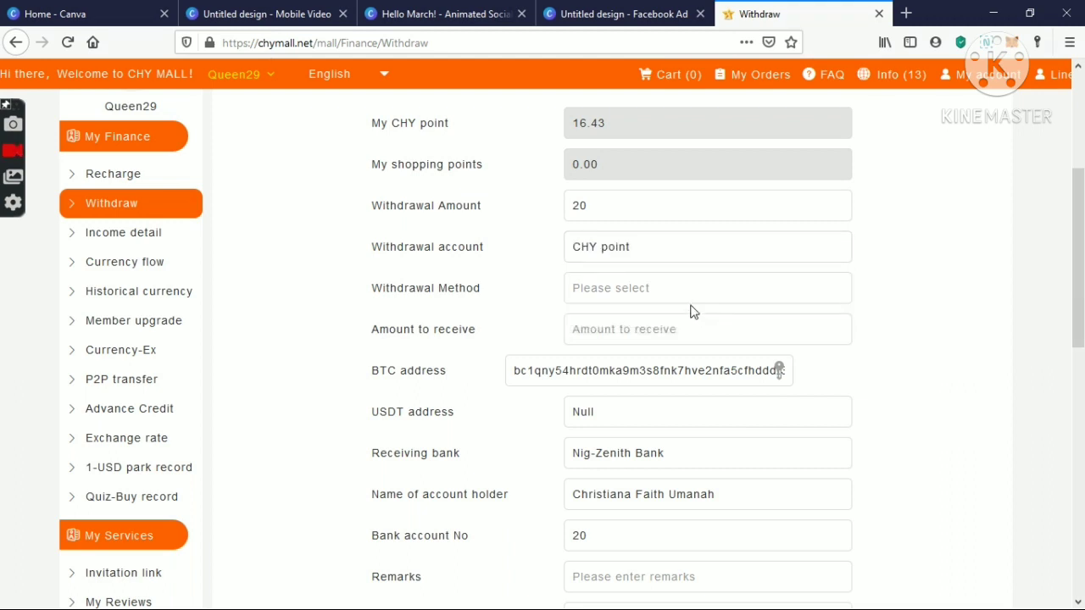
left_click(683, 298)
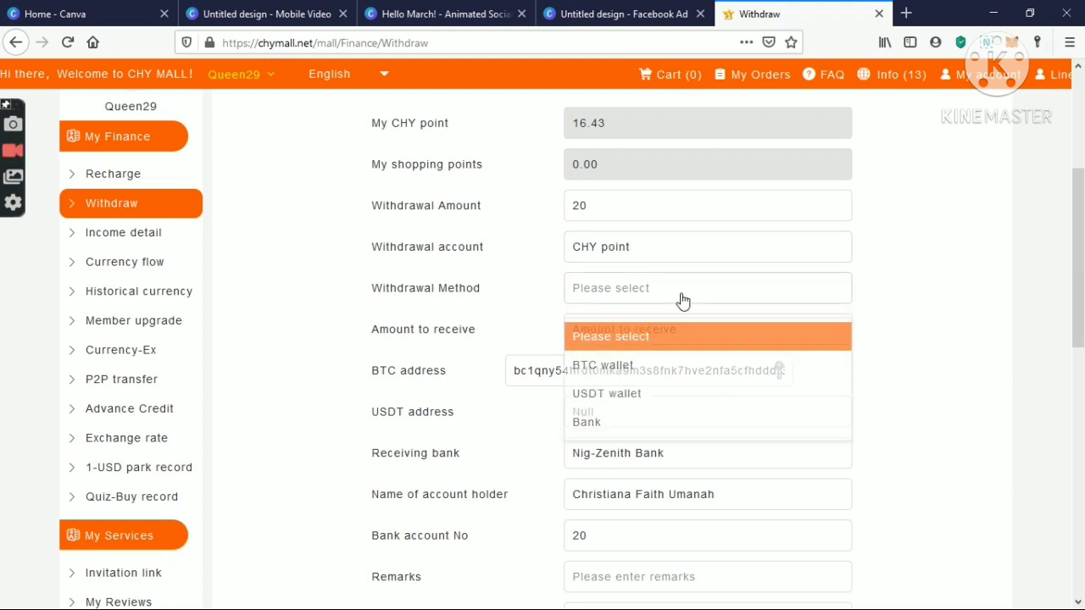
left_click(700, 362)
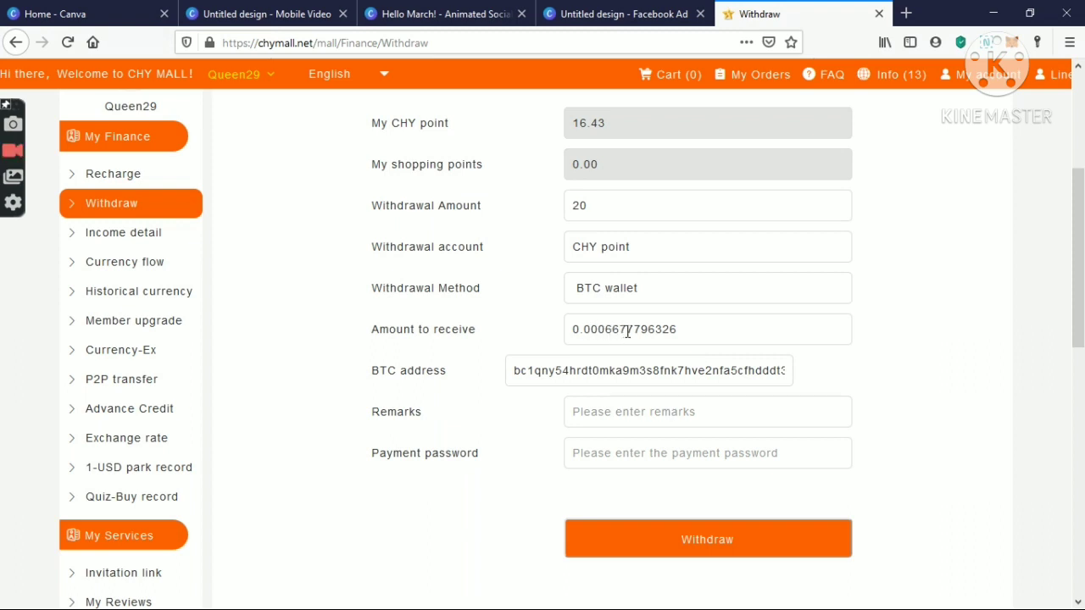
- Enter the payment password for the withdrawal and return to the top of the form
left_click(647, 451)
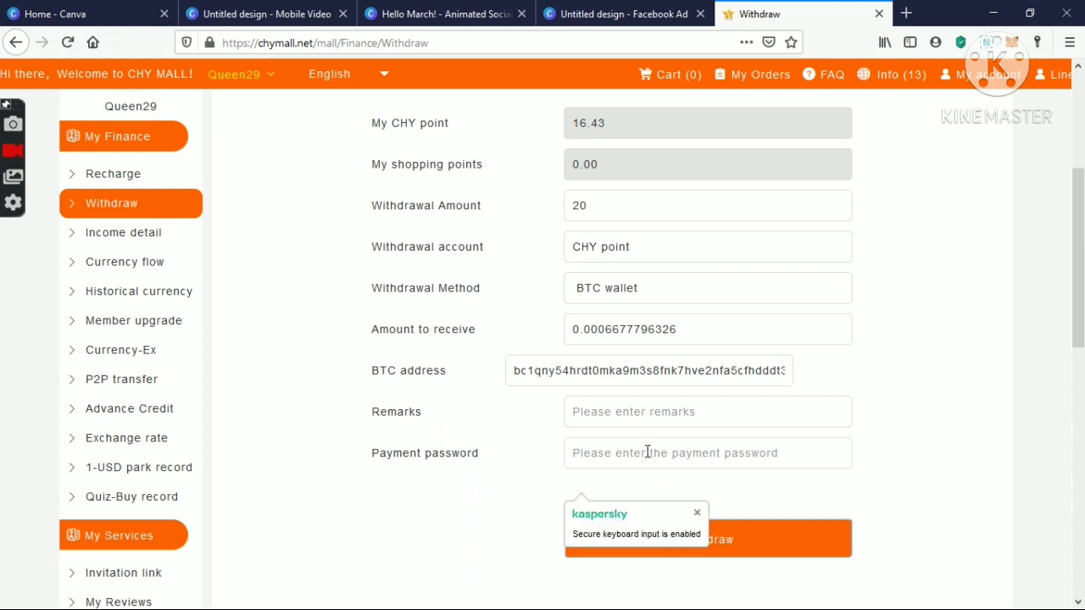
type("•••")
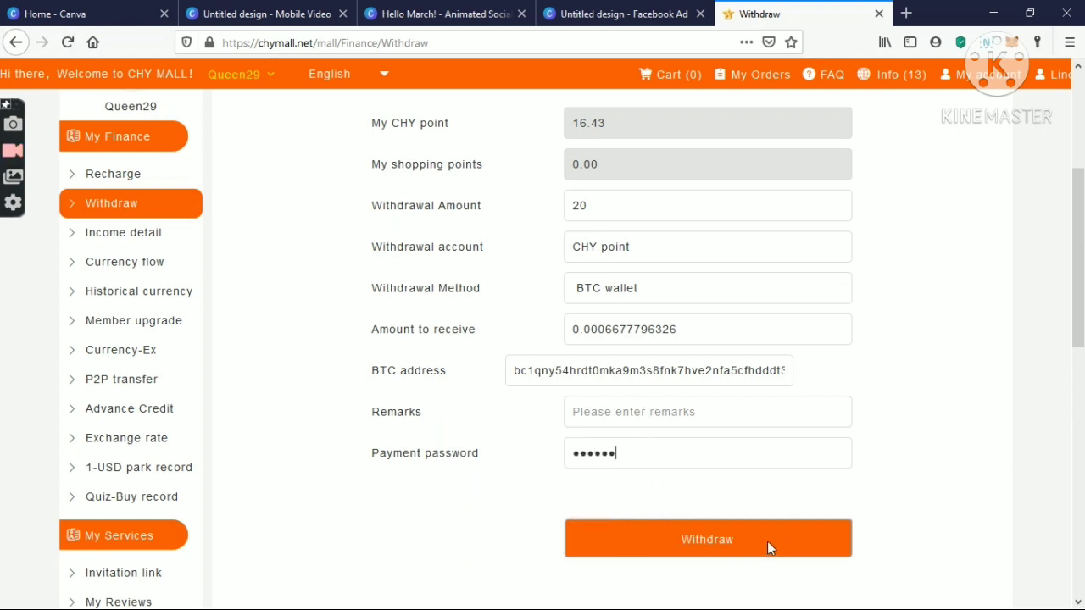
type("•••")
scroll(848, 423, "up", 4)
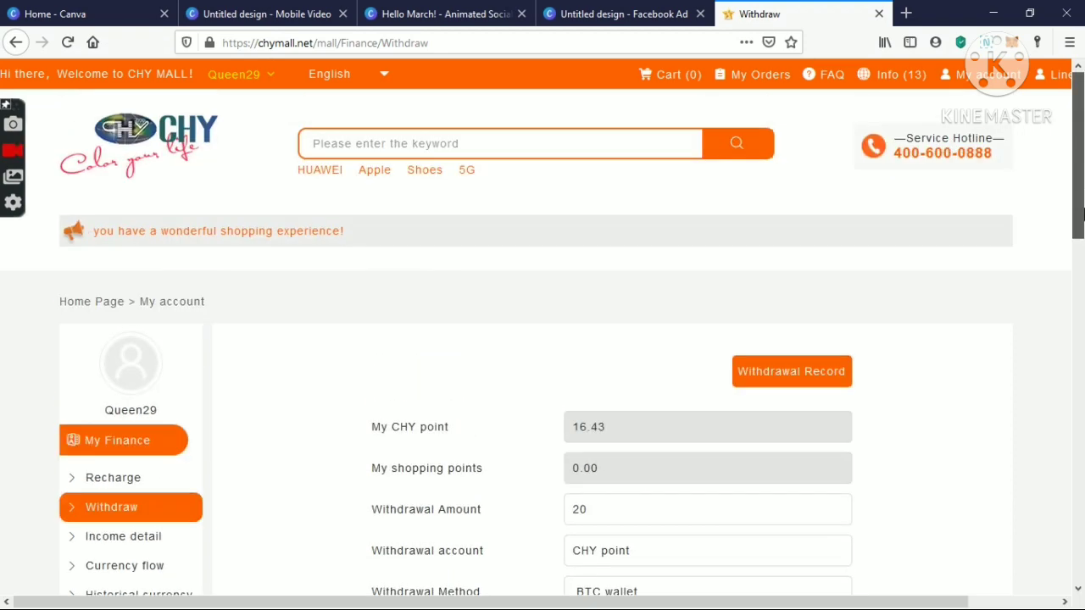
- Open the withdrawal record, decline Firefox's password save, and highlight the entry's method and status
left_click(807, 386)
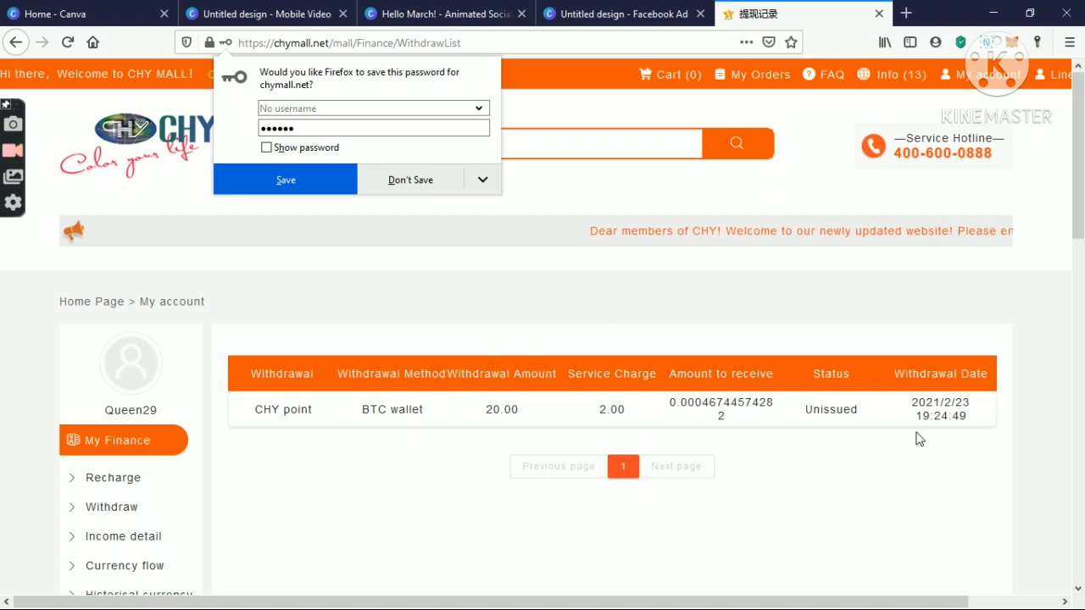
left_click(406, 192)
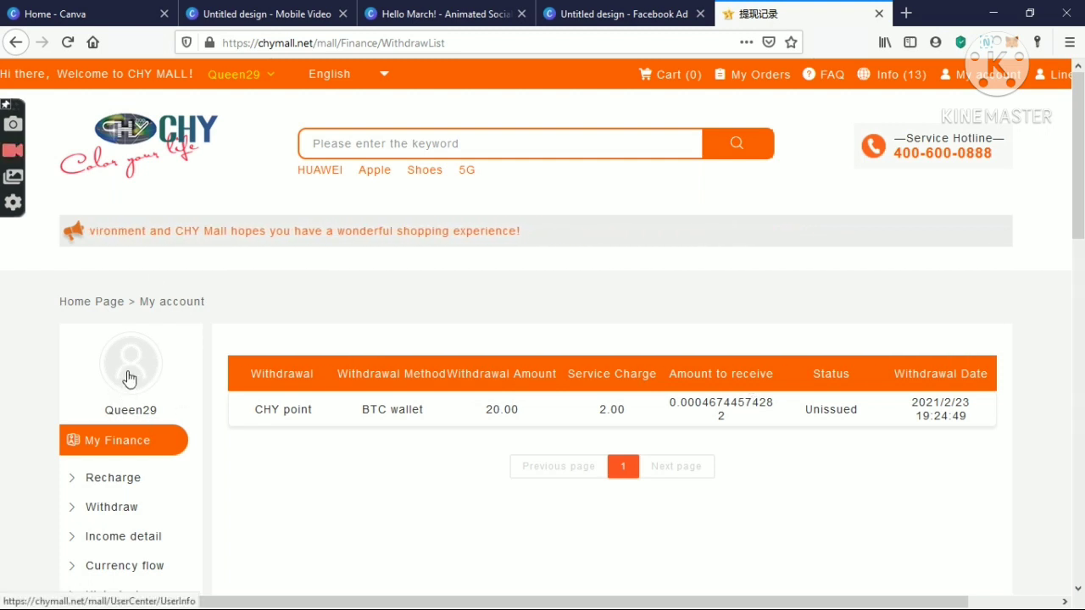
mouse_move(237, 75)
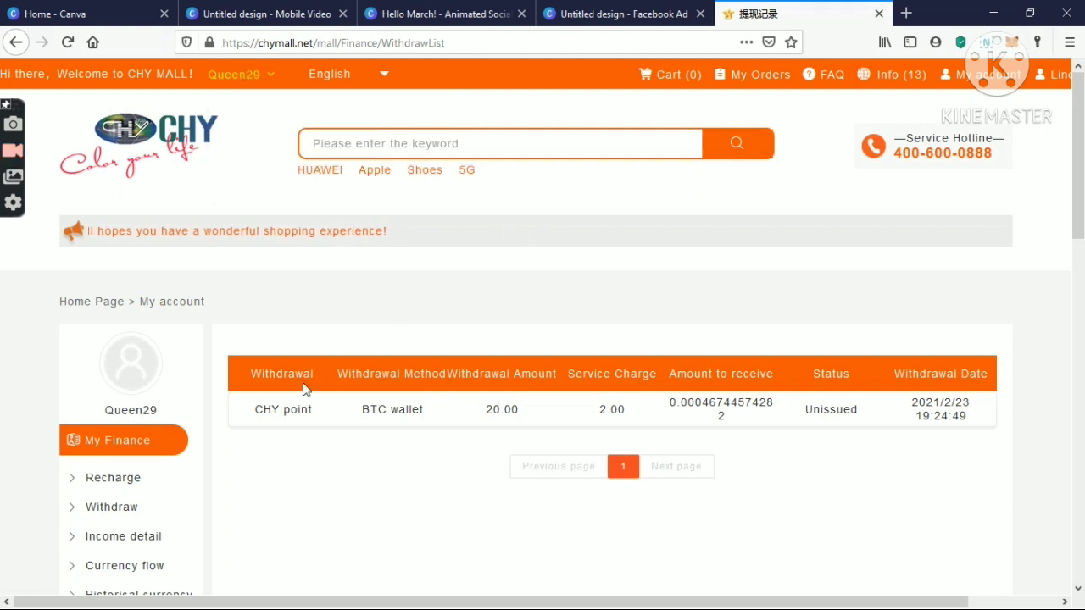
left_click_drag(379, 410, 837, 407)
left_click(998, 400)
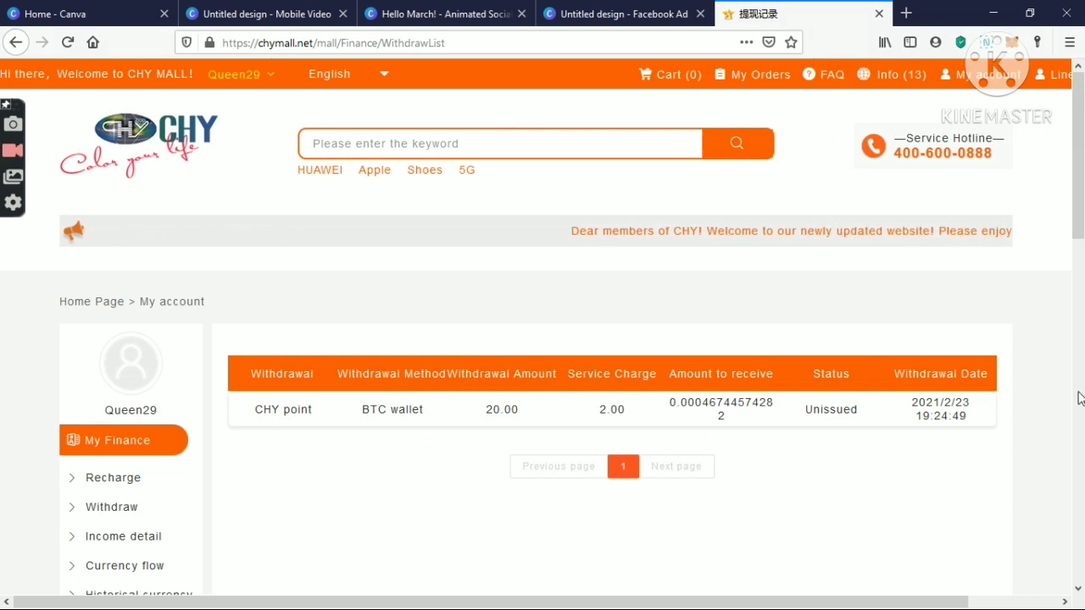
- Review the 20.00 CHY point BTC wallet entry: 2.00 service charge, Unissued, dated 2021/2/23
scroll(1081, 222, "down", 2)
scroll(1083, 208, "up", 2)
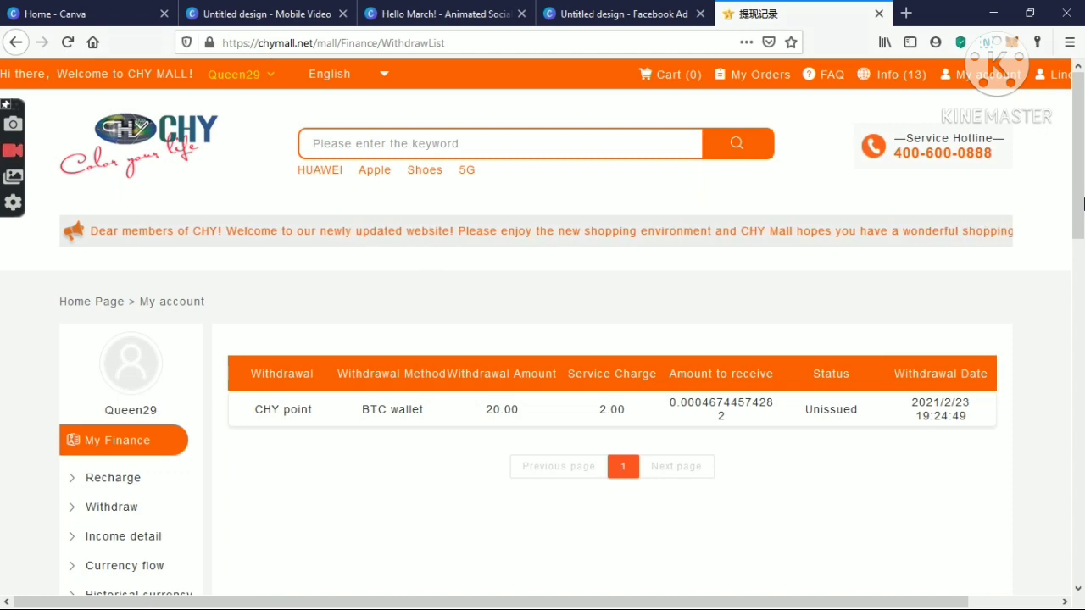
left_click_drag(1083, 204, 1083, 173)
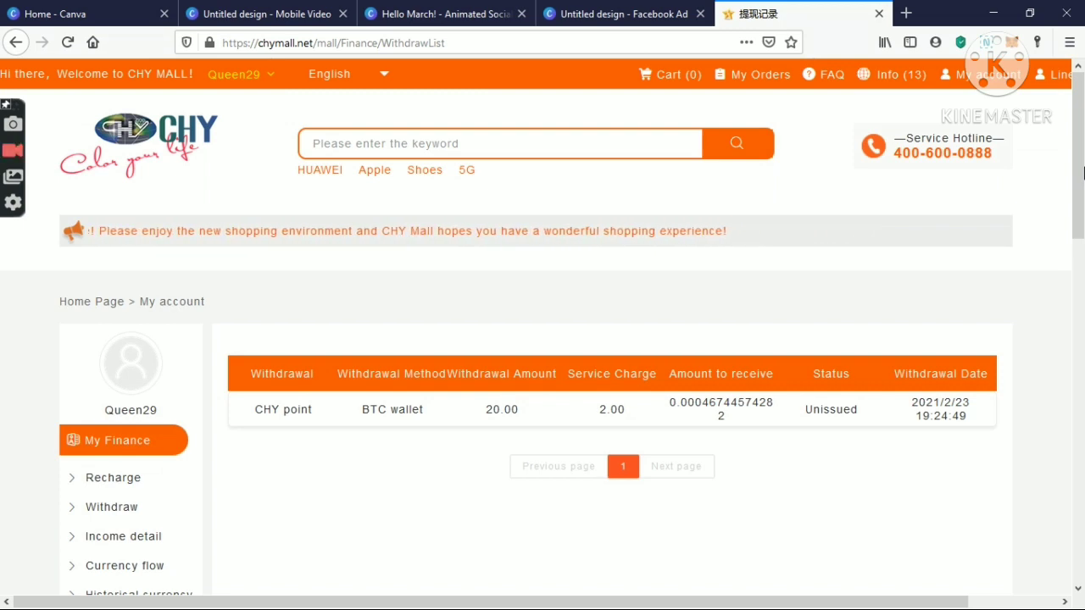
mouse_move(1084, 173)
left_mouse_down()
mouse_move(1083, 346)
mouse_move(1079, 169)
left_mouse_up()
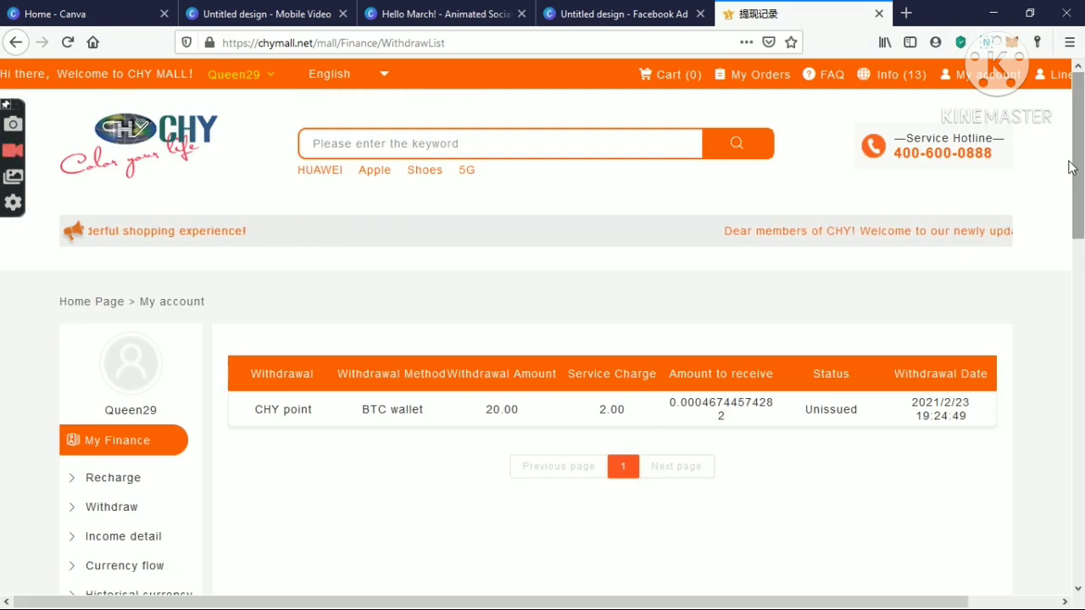
scroll(1084, 201, "down", 3)
scroll(1083, 201, "up", 3)
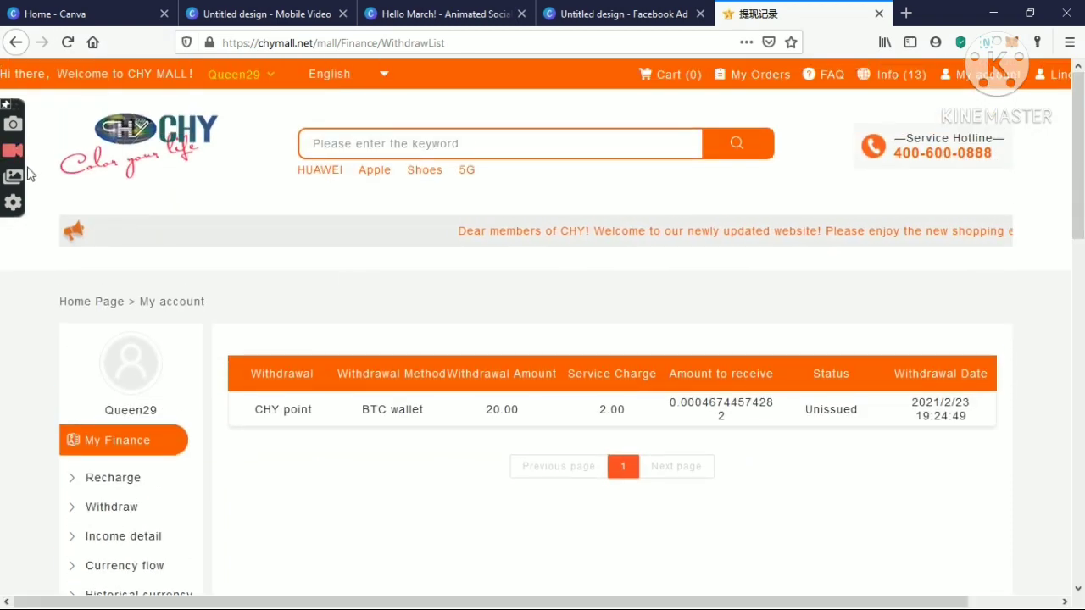